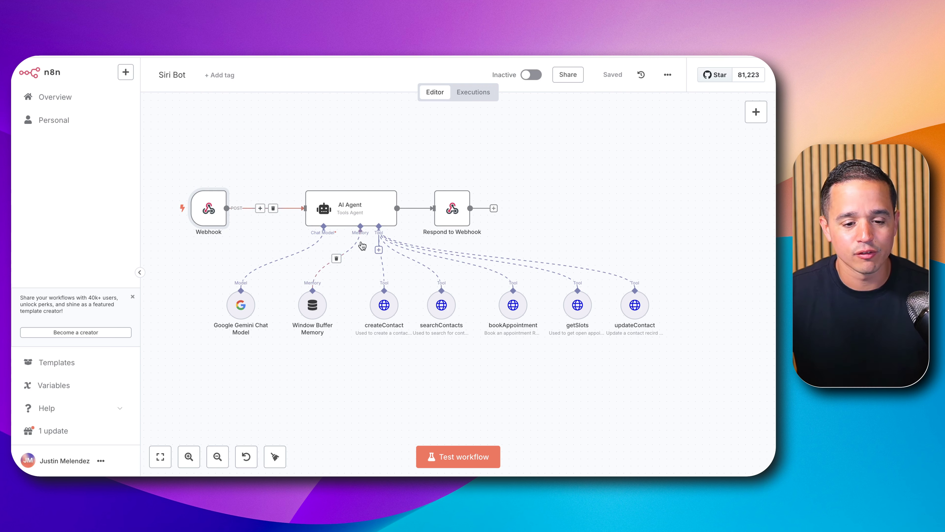
# Examine the Webhook node's URLs and parameters in the Siri Bot workflow, and return to the canvas
pyautogui.moveTo(387, 146); pyautogui.dragTo(451, 135)
pyautogui.scroll(4, 452, 135)
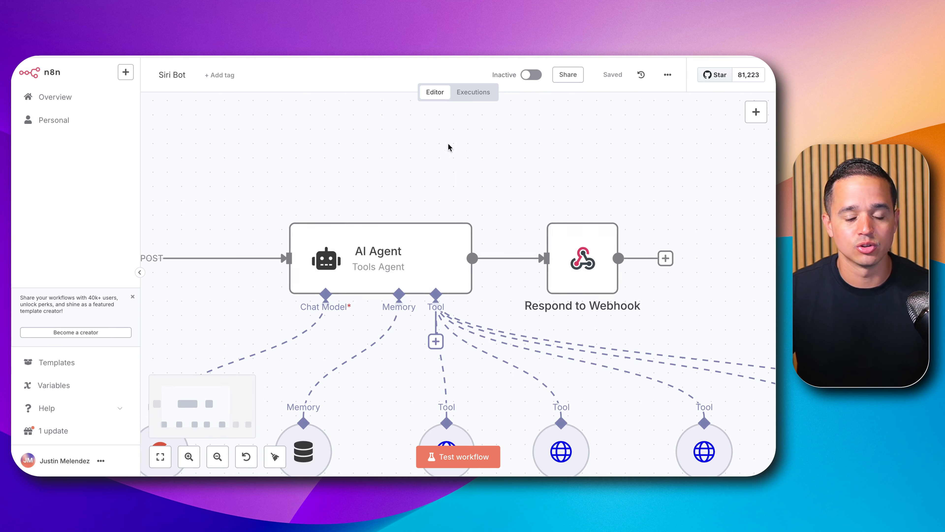
pyautogui.scroll(-1, 447, 170)
pyautogui.scroll(-4, 447, 170)
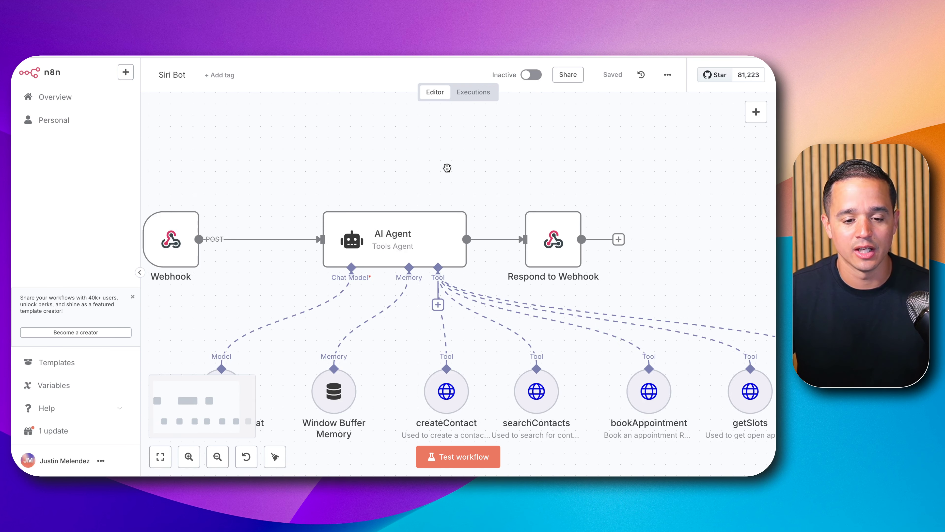
pyautogui.moveTo(449, 170); pyautogui.dragTo(416, 110)
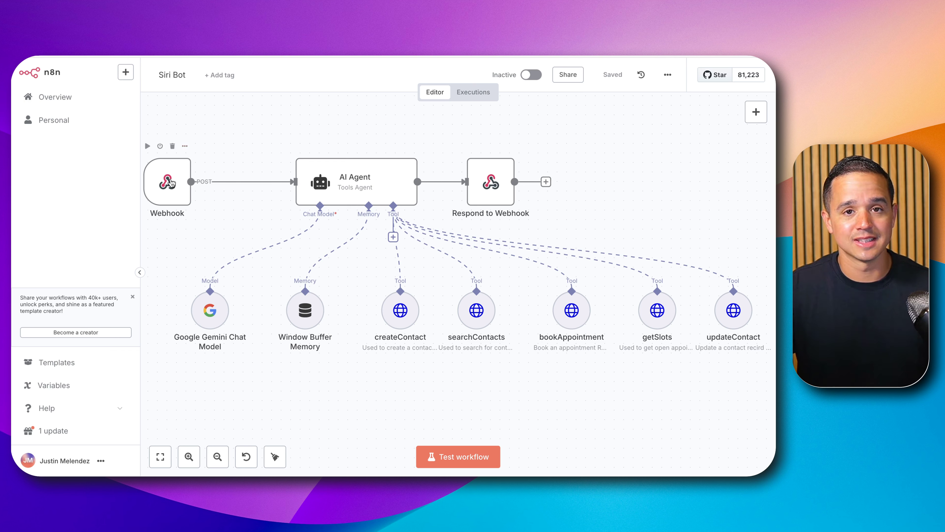
pyautogui.doubleClick(168, 182)
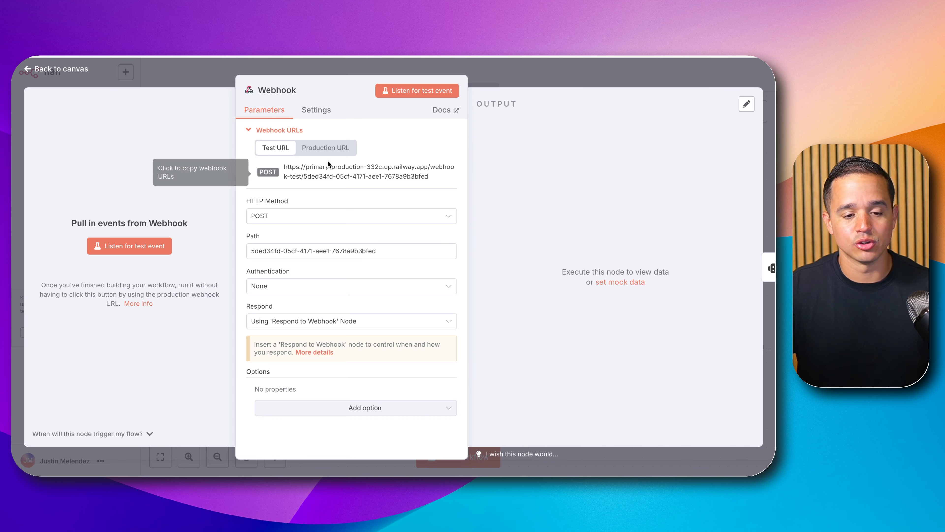
pyautogui.click(490, 84)
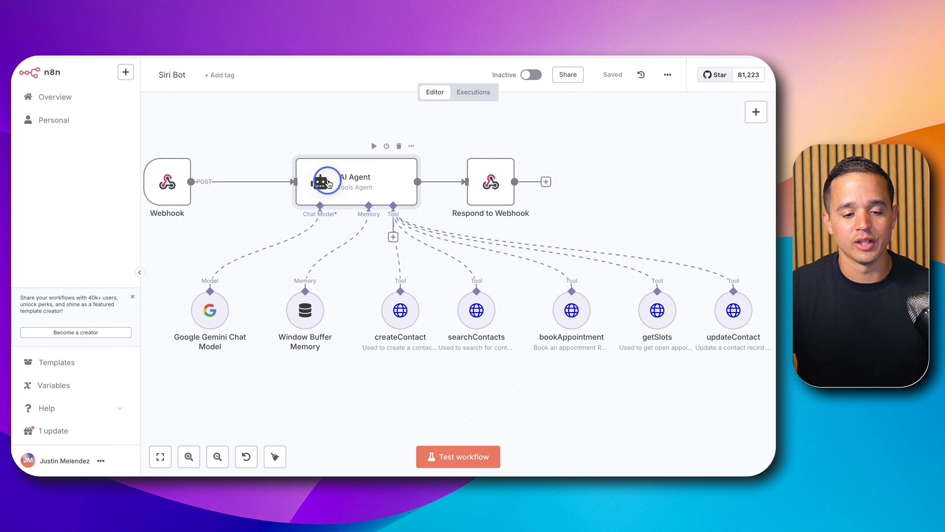
# Review the AI Agent node's user prompt and system message, and return to the canvas
pyautogui.doubleClick(321, 181)
pyautogui.scroll(-1, 399, 232)
pyautogui.scroll(-10, 388, 347)
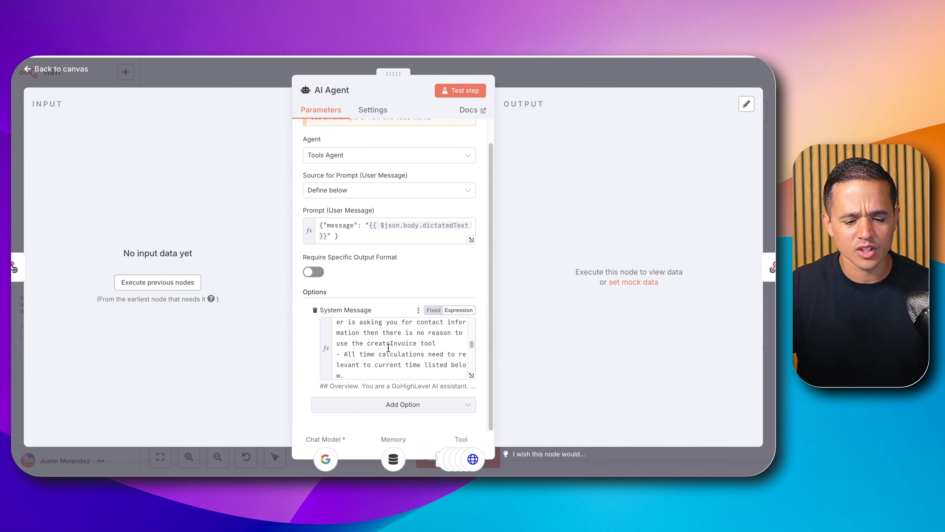
pyautogui.scroll(-3, 391, 345)
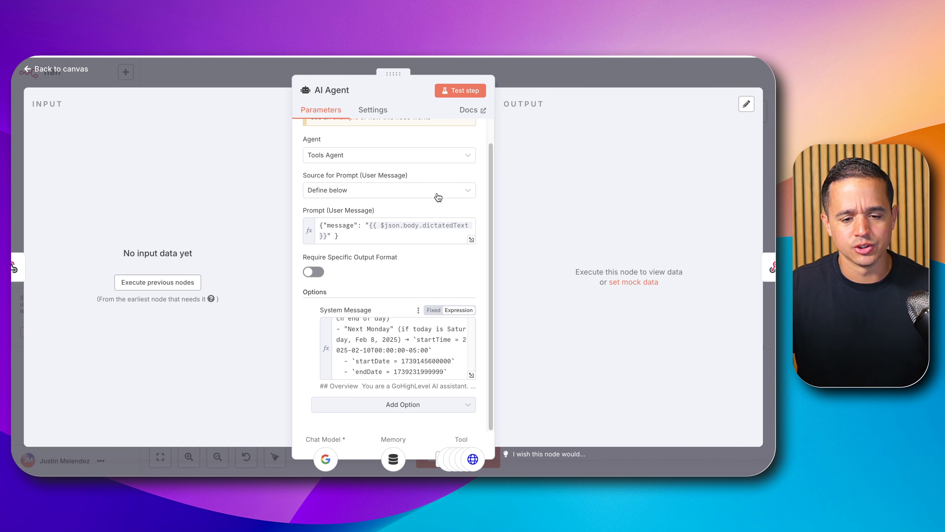
pyautogui.press('Escape')
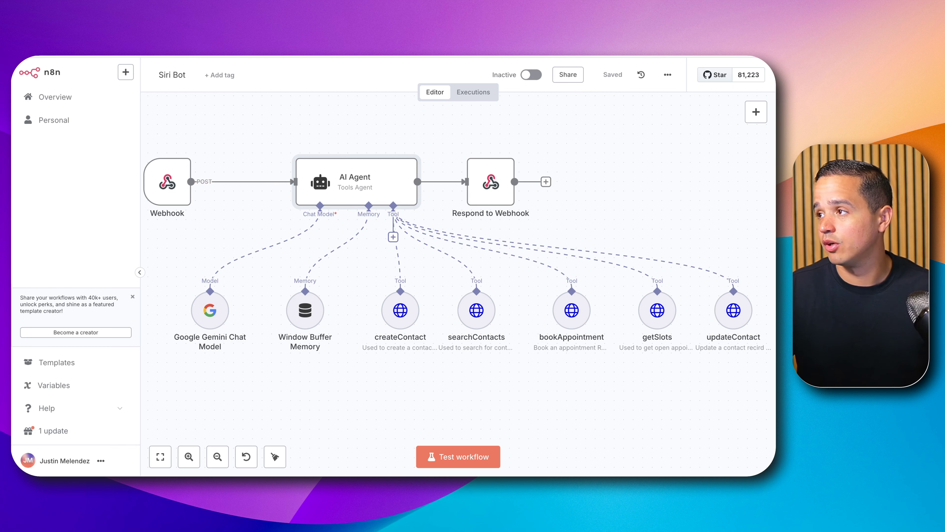
# Switch to the mirrored iPhone, open the Shortcuts app and create a new shortcut
pyautogui.moveTo(605, 90); pyautogui.dragTo(557, 58)
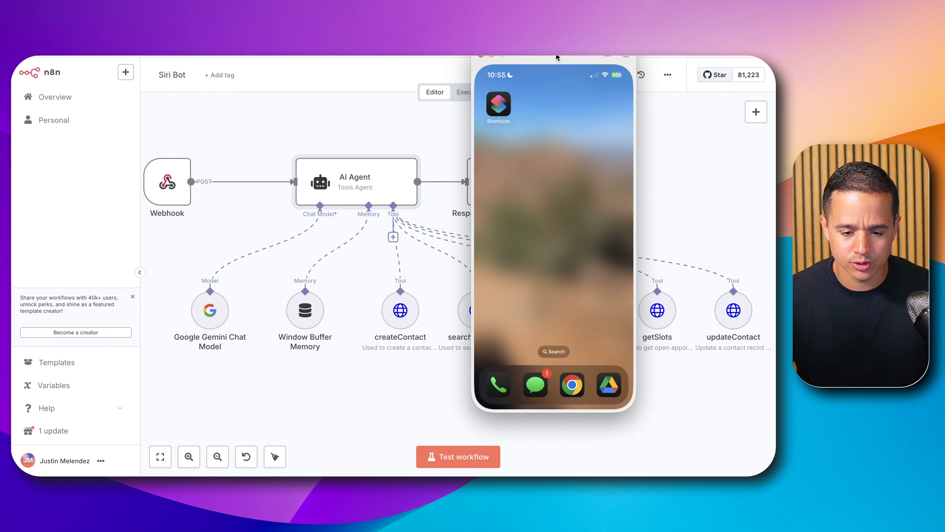
pyautogui.click(509, 115)
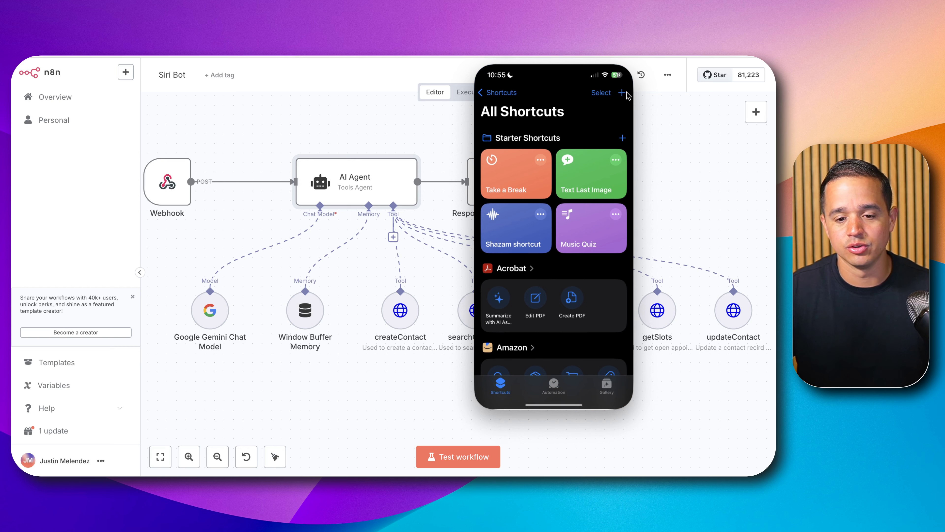
pyautogui.click(626, 94)
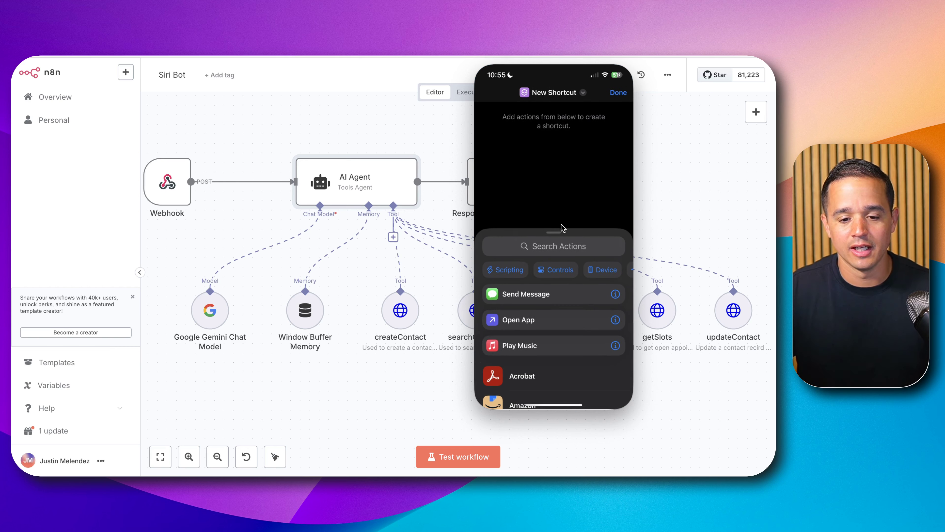
# Add a Dictate Text action to the shortcut and set its Stop Listening option to On Tap
pyautogui.click(555, 246)
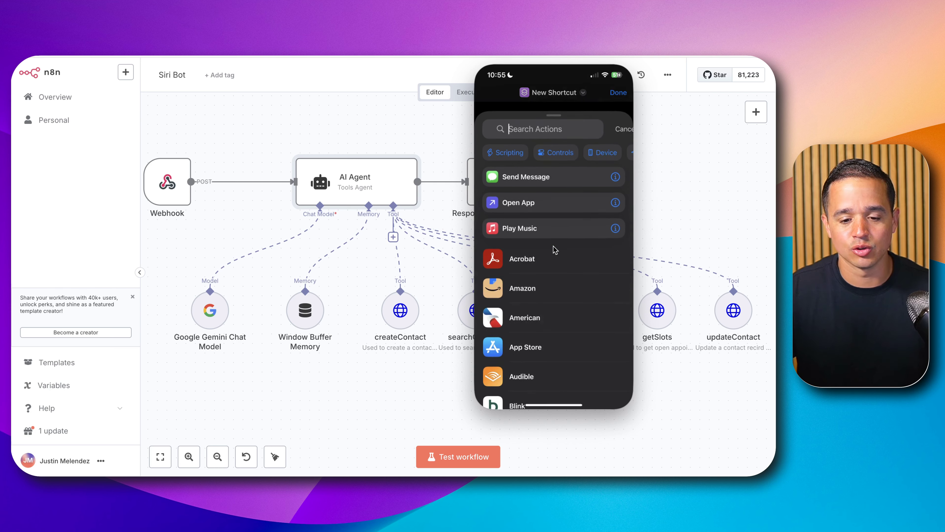
pyautogui.write('Dict')
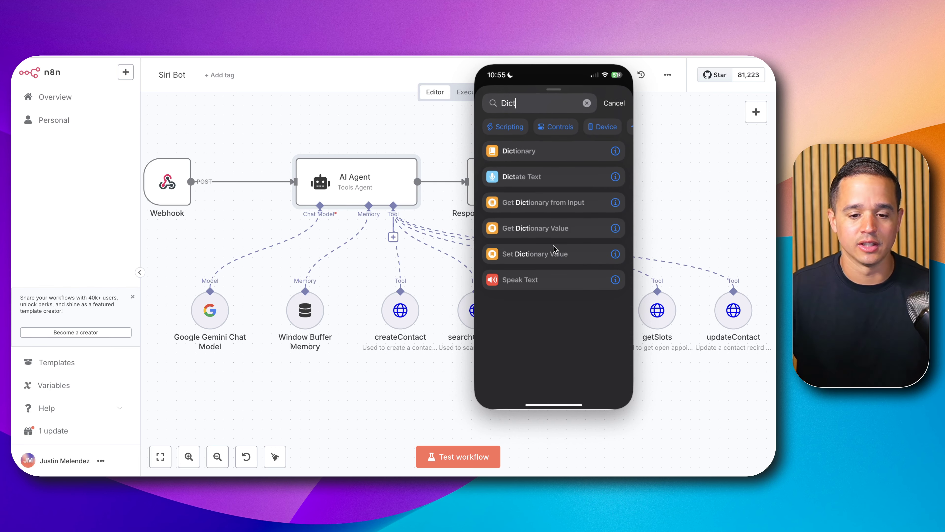
pyautogui.click(544, 182)
pyautogui.click(552, 119)
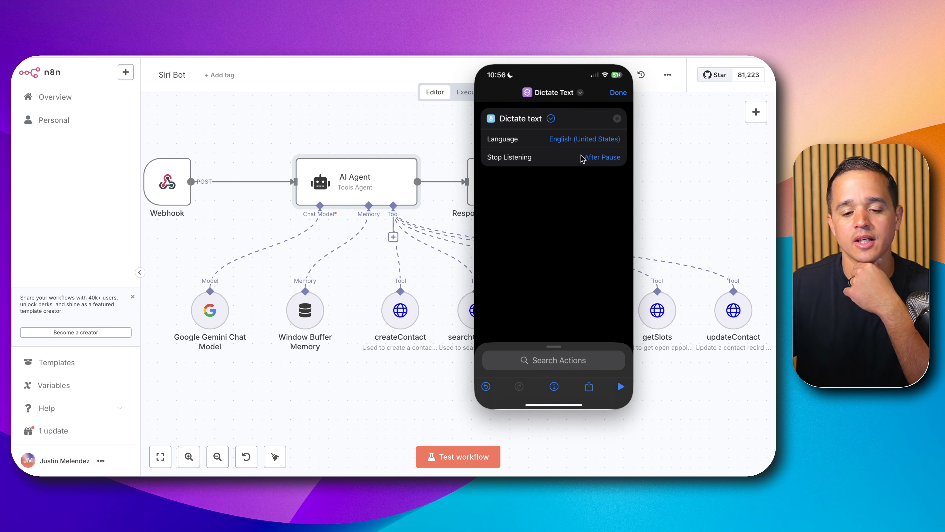
pyautogui.click(609, 158)
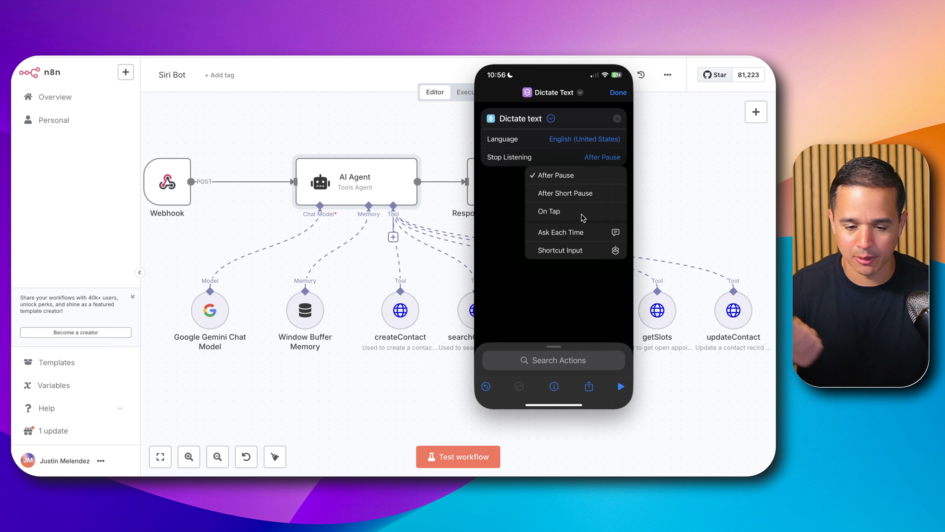
pyautogui.click(582, 216)
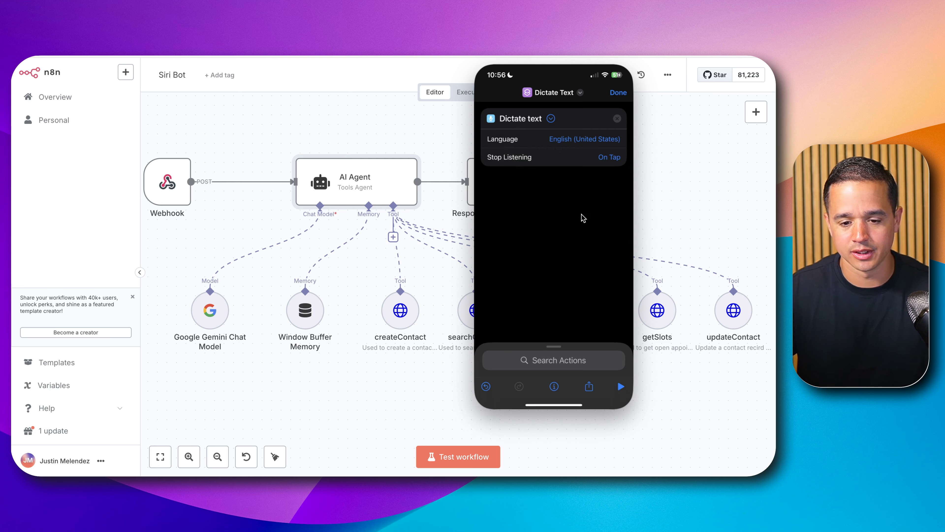
# Add a Get Contents of URL action below the dictation and remove the Dictated Text variable from its URL
pyautogui.click(561, 366)
pyautogui.write('Url')
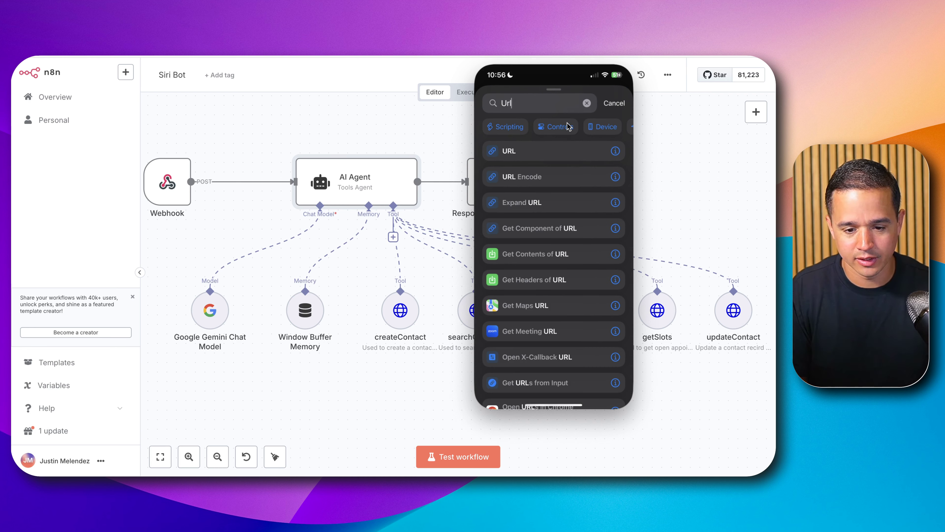
pyautogui.click(535, 255)
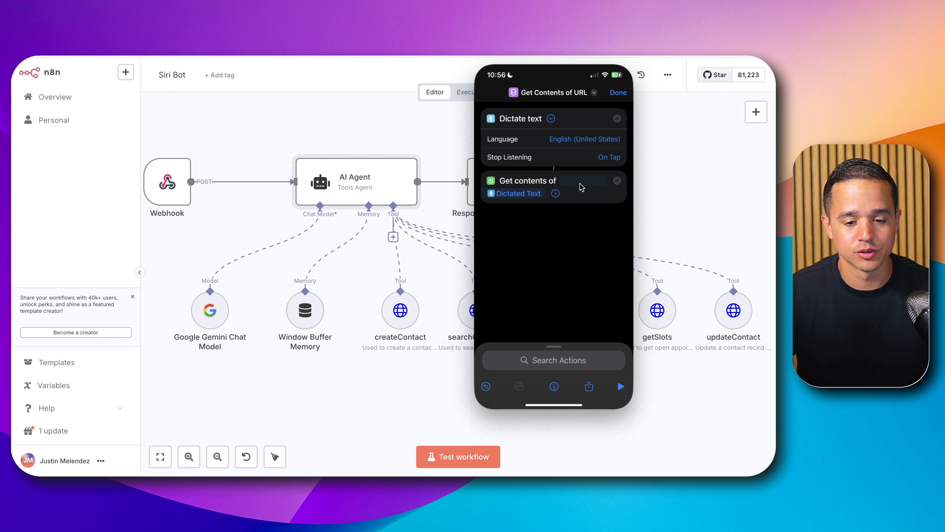
pyautogui.click(572, 193)
pyautogui.press('BackSpace')
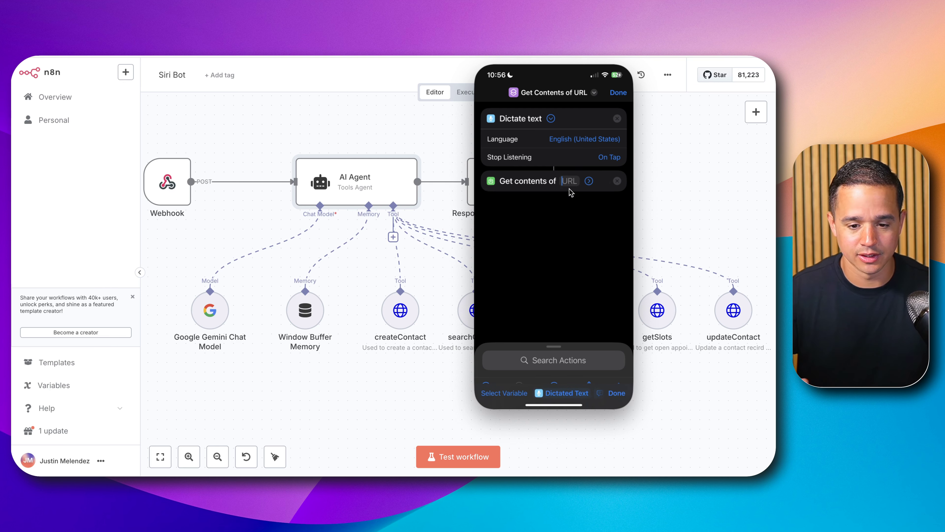
# Copy the test URL from the Webhook node in n8n and paste it as the URL in the iPhone shortcut's Get Contents of URL action
pyautogui.press('super+h')
pyautogui.click(170, 180)
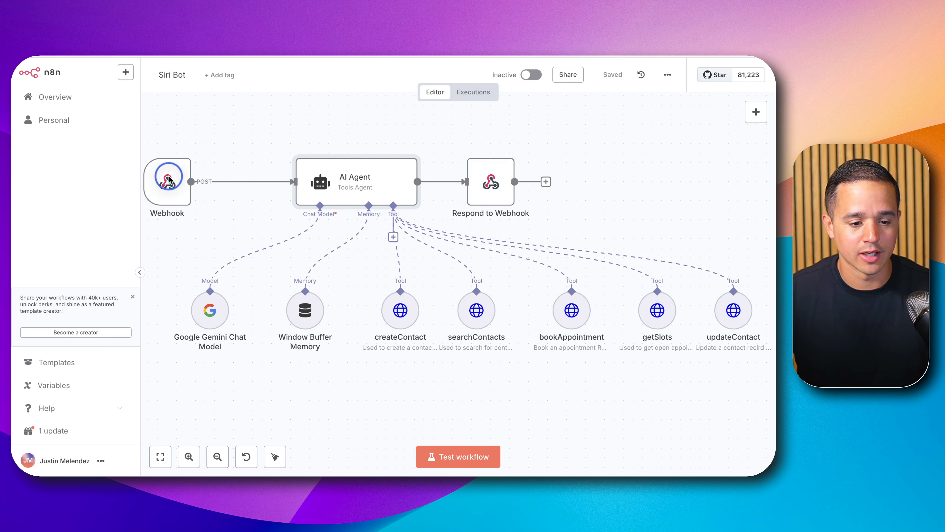
pyautogui.doubleClick(170, 180)
pyautogui.click(305, 169)
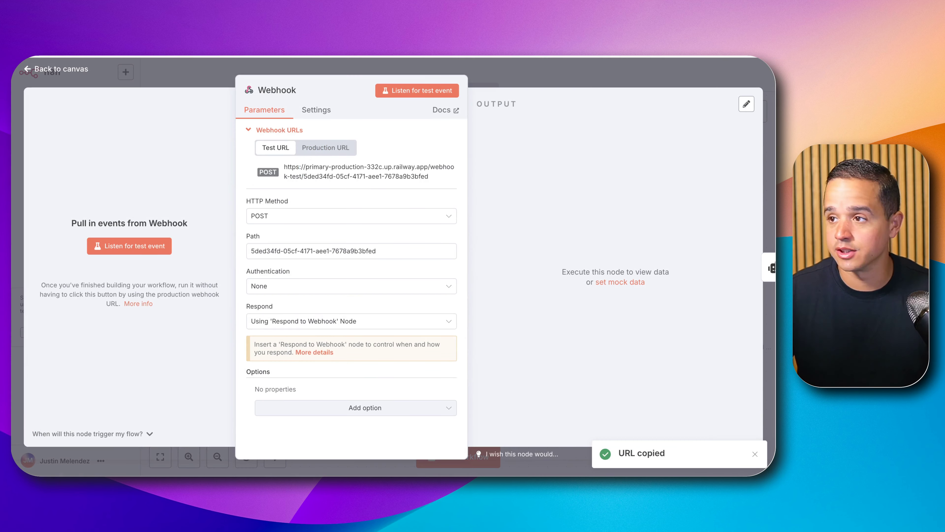
pyautogui.press('super+Tab')
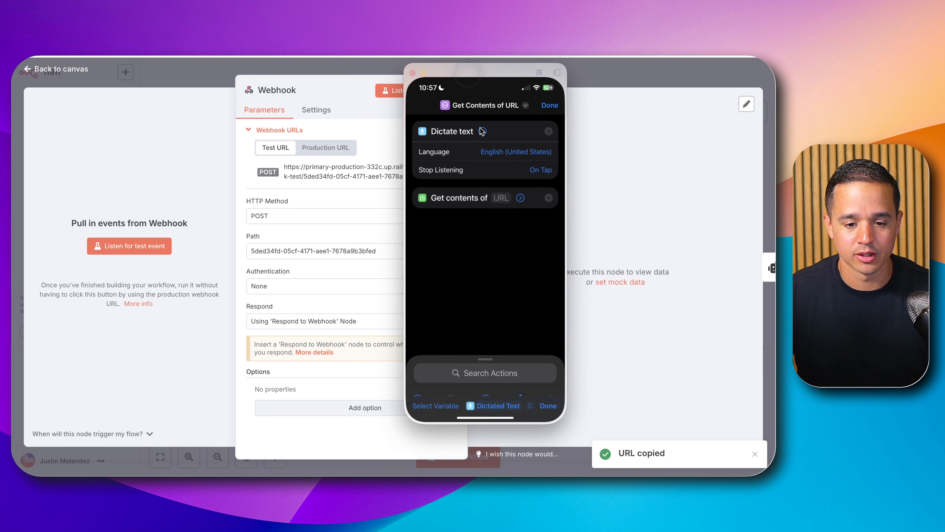
pyautogui.click(500, 199)
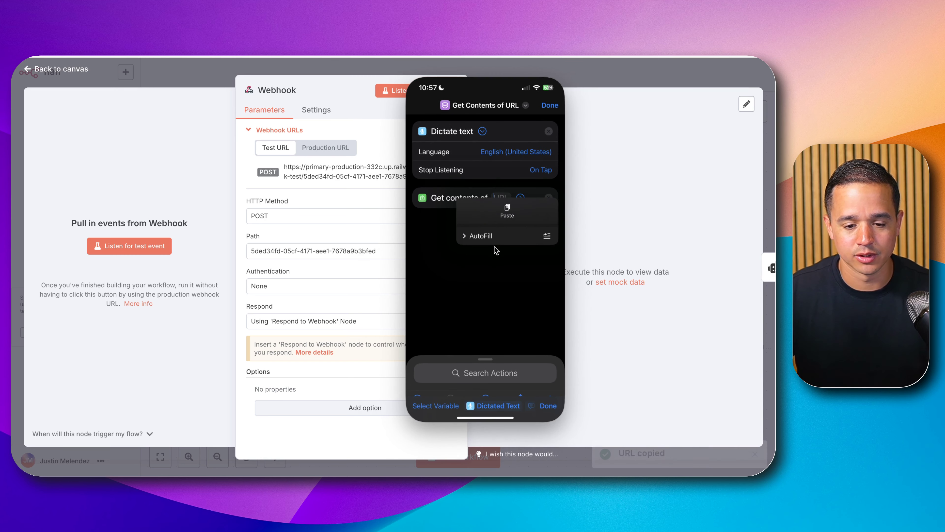
pyautogui.click(506, 208)
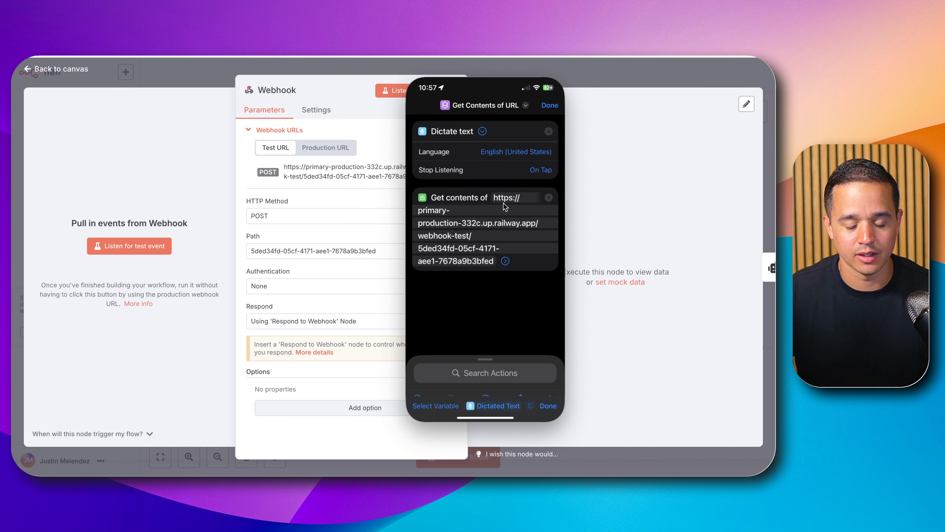
# Set the request method of the Get Contents of URL action to POST
pyautogui.click(506, 262)
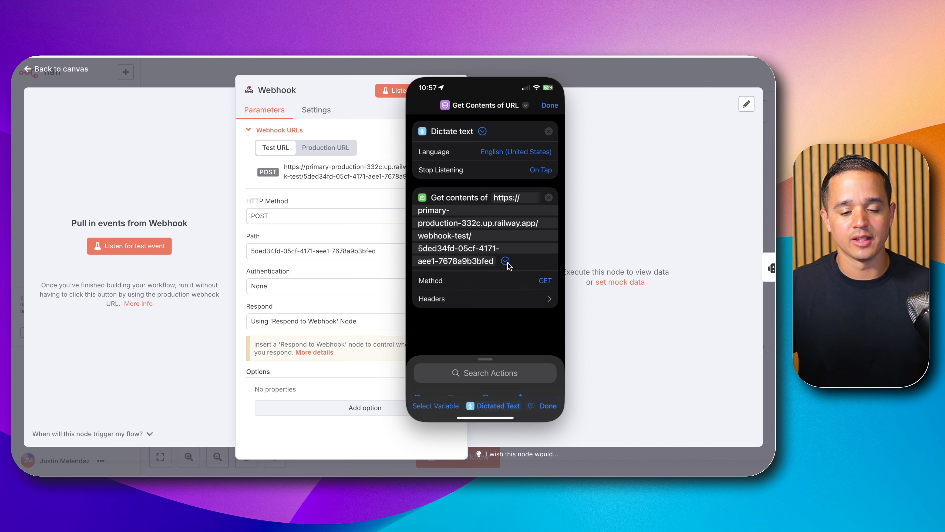
pyautogui.click(544, 283)
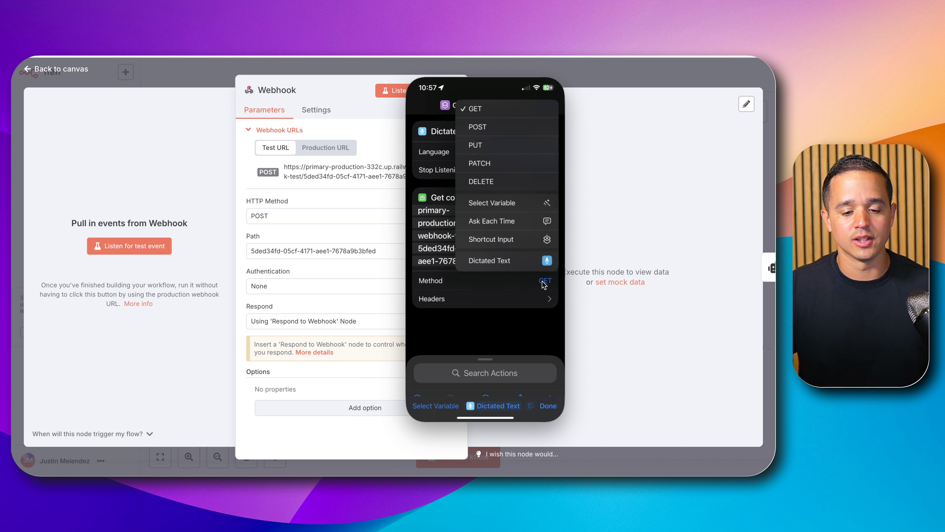
pyautogui.click(490, 135)
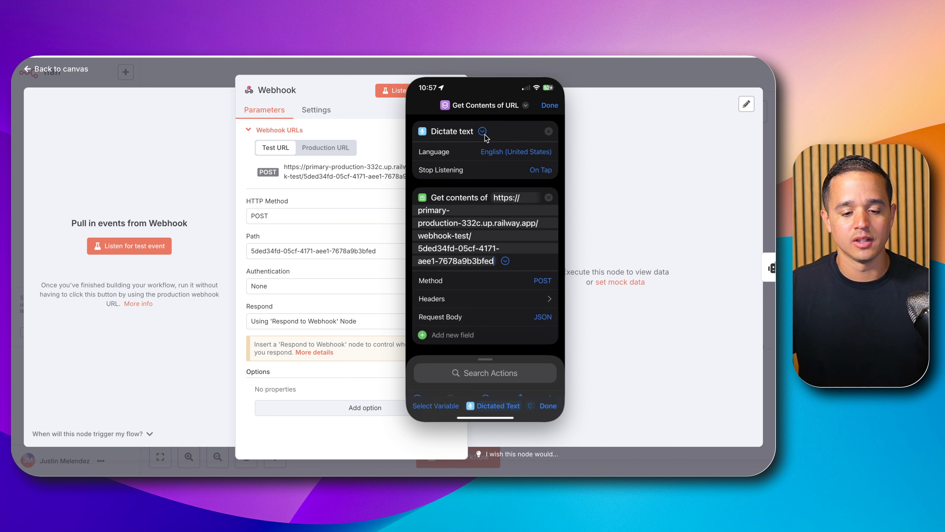
# Add a text field to the JSON request body with the key dictatedText and the Dictated Text variable as its value
pyautogui.click(452, 335)
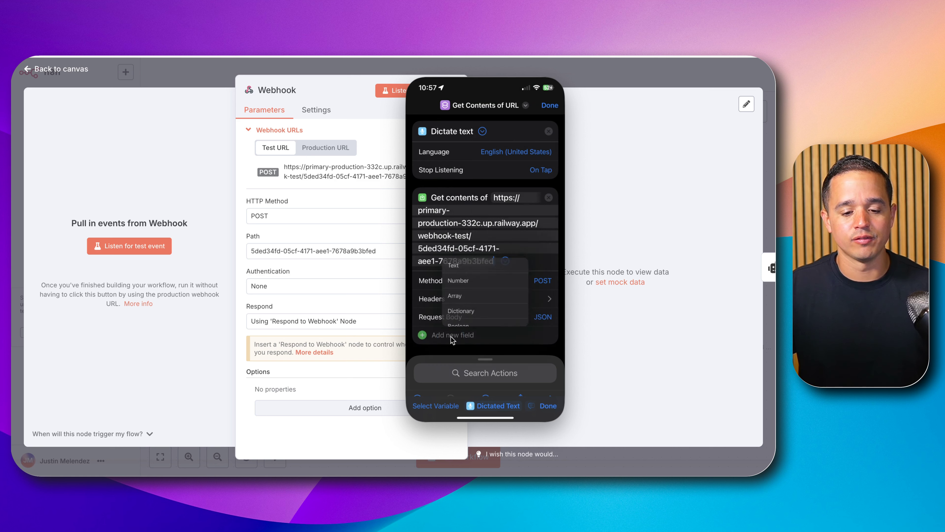
pyautogui.click(477, 250)
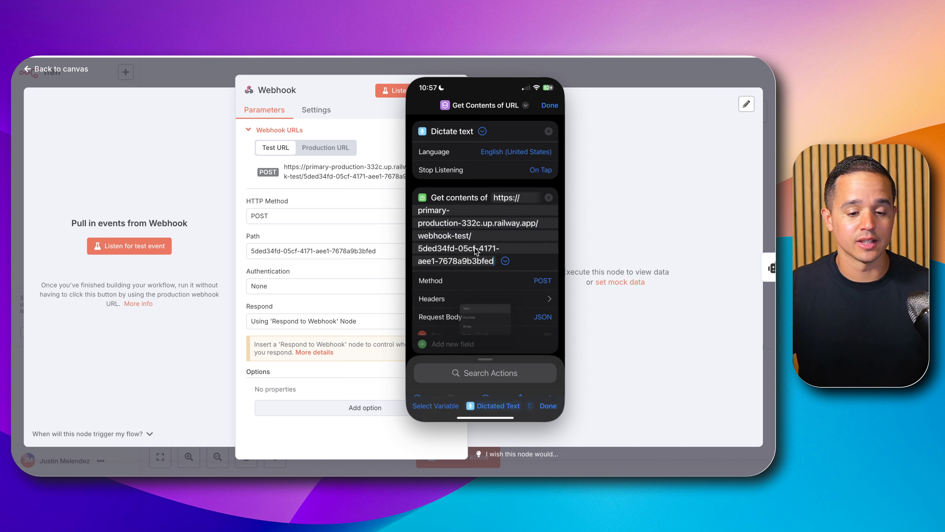
pyautogui.click(442, 335)
pyautogui.write('dict')
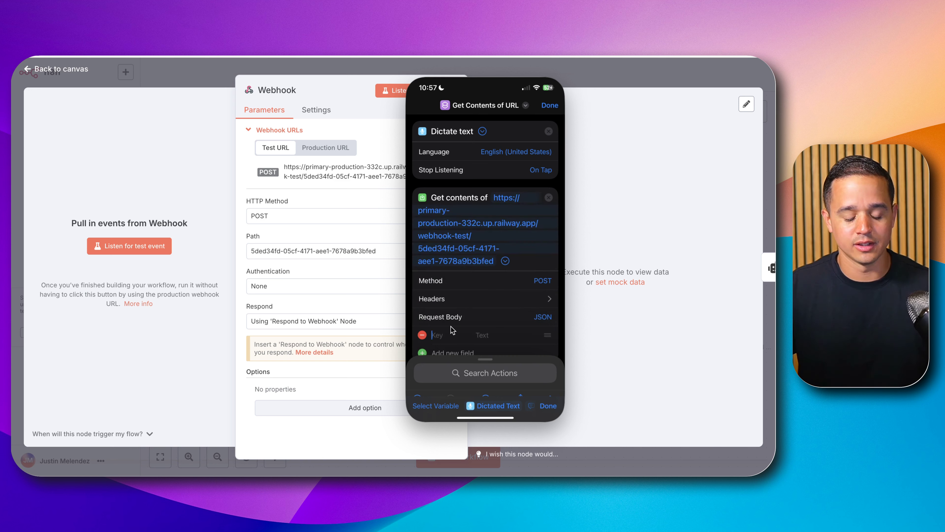
pyautogui.write('atedText')
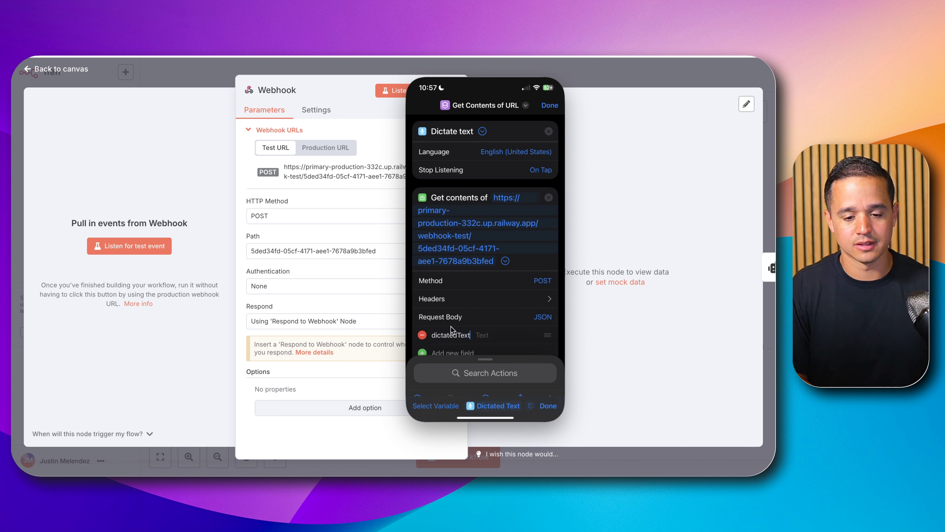
pyautogui.click(491, 335)
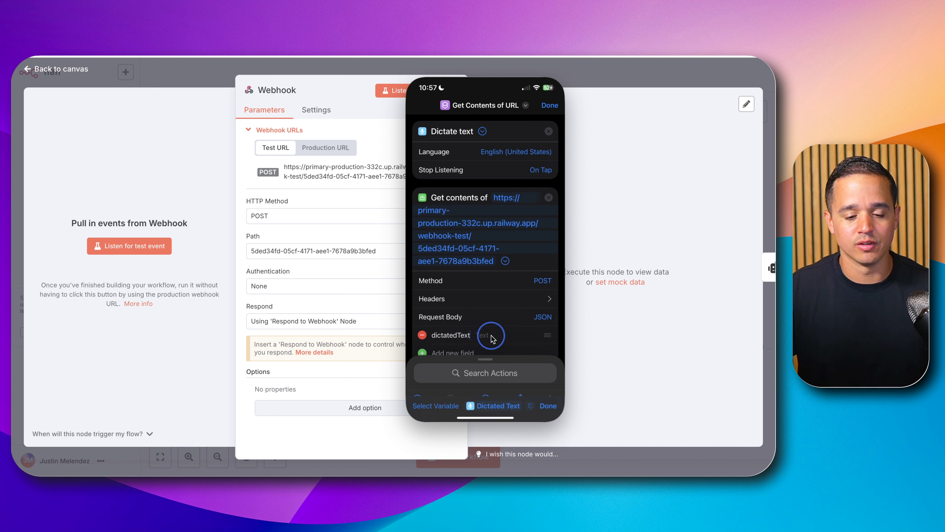
pyautogui.click(495, 406)
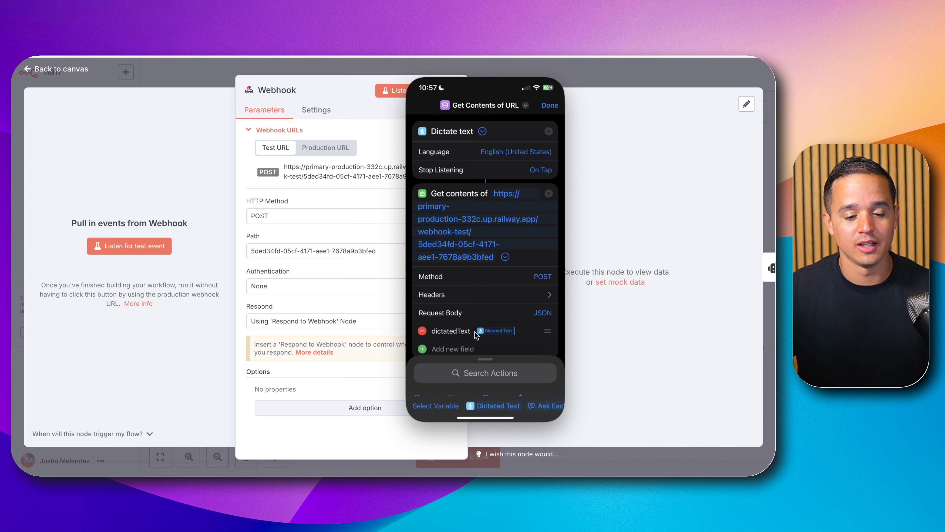
# Collapse the details of the Get Contents of URL action
pyautogui.scroll(-2, 484, 328)
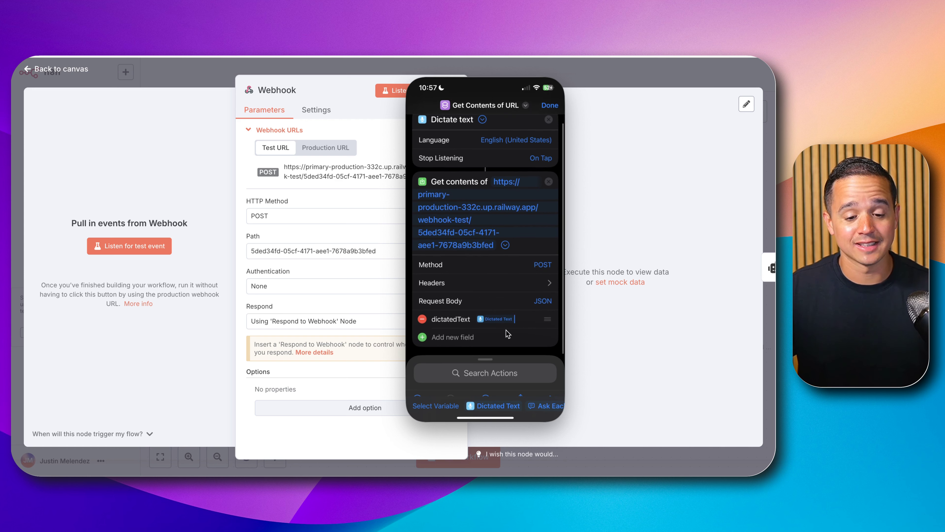
pyautogui.click(505, 246)
pyautogui.click(505, 257)
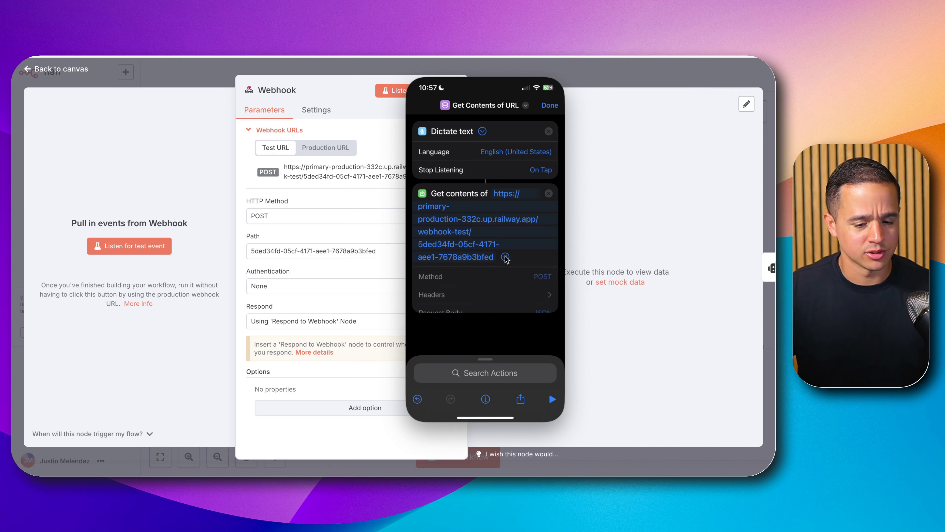
# Collapse the Get Contents of URL details and add a Speak Text action from the Scripting category after it
pyautogui.click(505, 257)
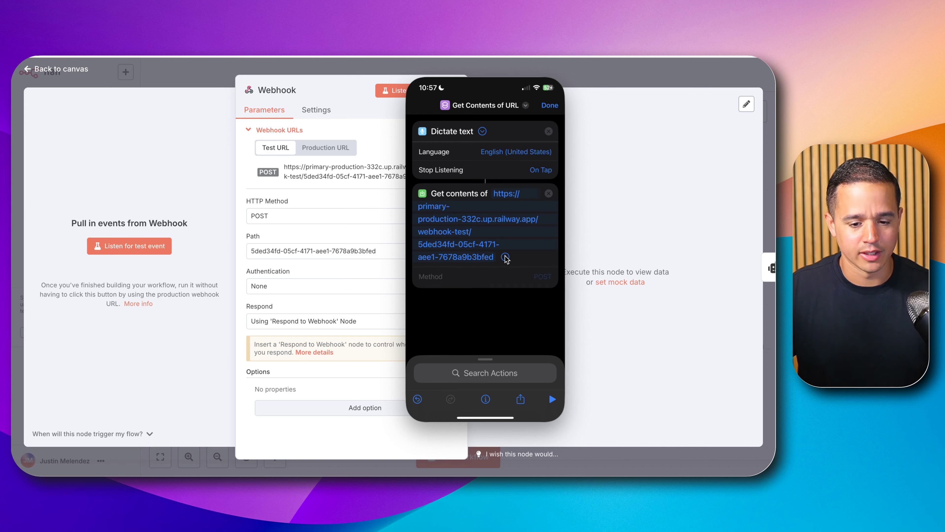
pyautogui.click(482, 372)
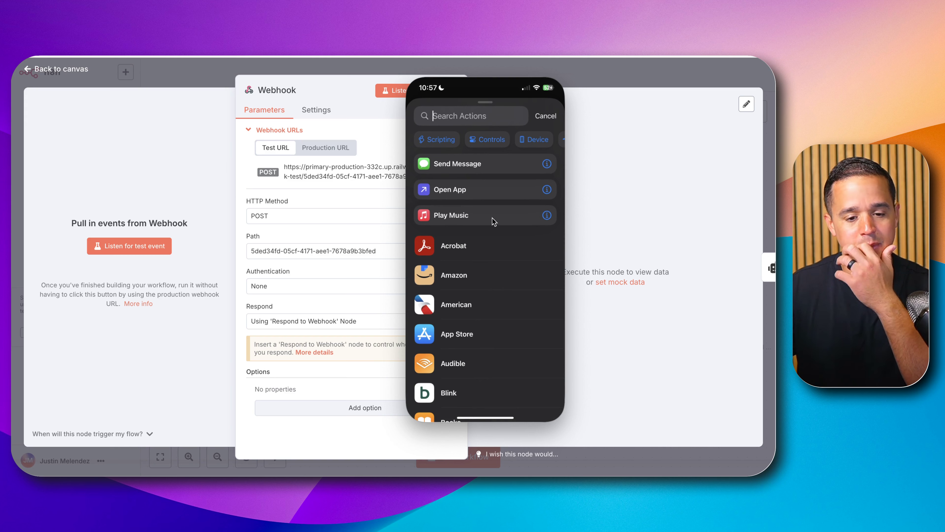
pyautogui.scroll(-1, 479, 264)
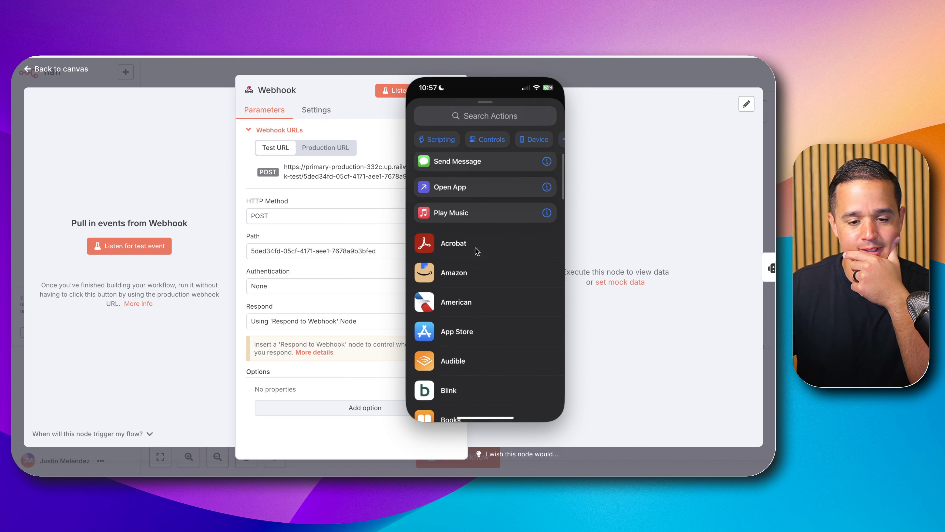
pyautogui.click(443, 141)
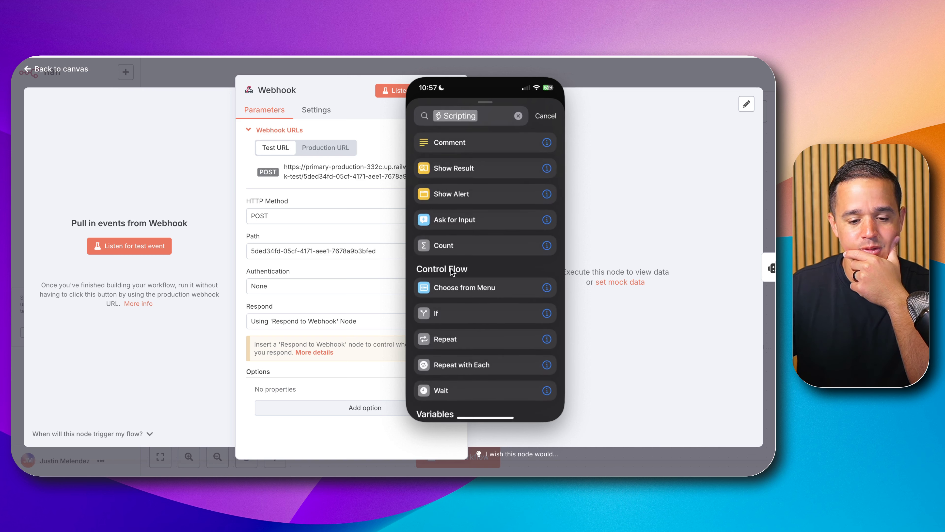
pyautogui.scroll(-5, 452, 271)
pyautogui.scroll(-15, 452, 272)
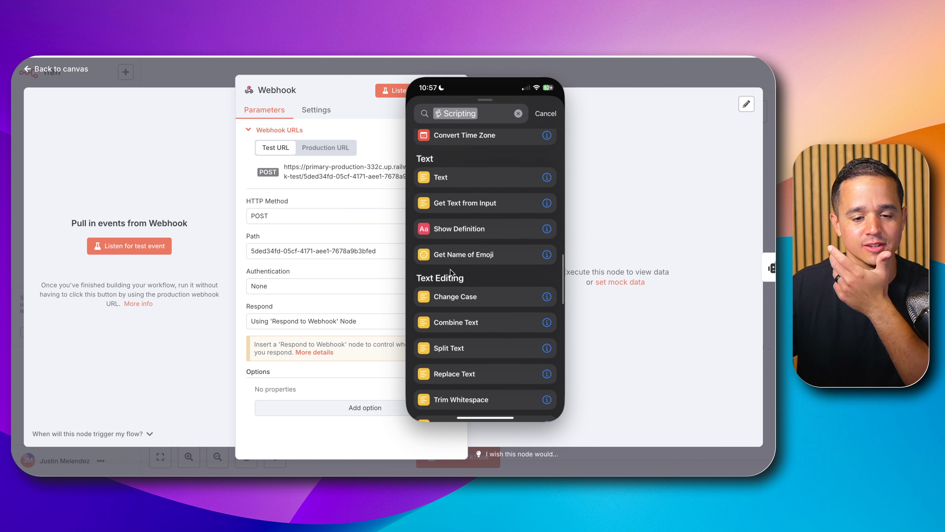
pyautogui.scroll(-5, 451, 271)
pyautogui.scroll(-2, 450, 269)
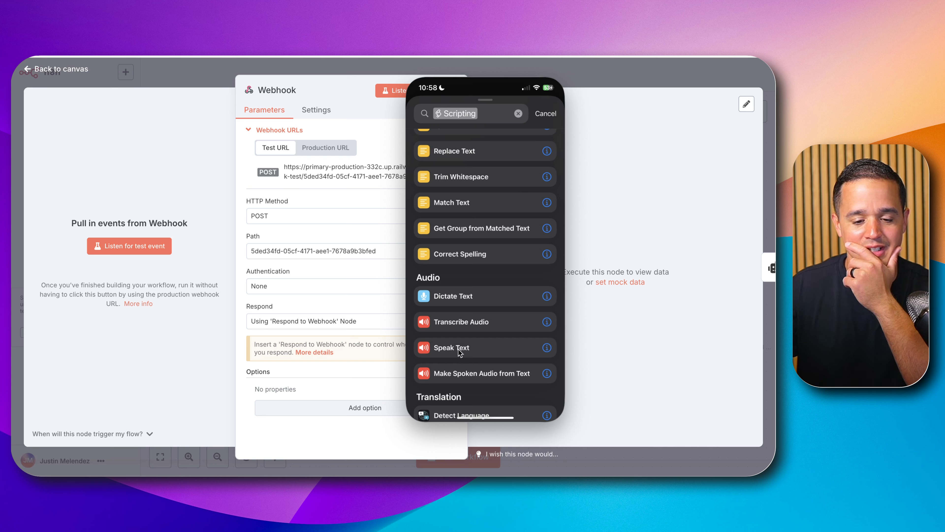
pyautogui.click(458, 349)
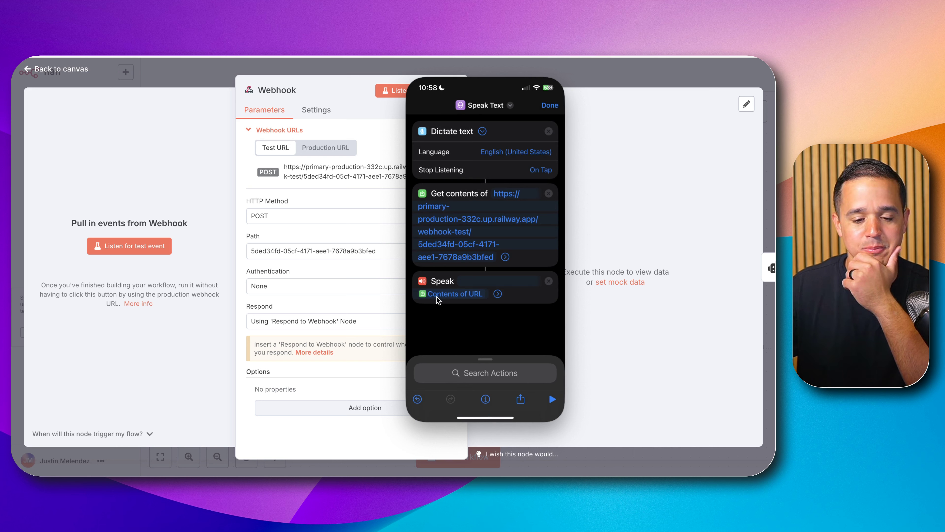
# Examine the Contents of URL variable in the Speak action and the action's rate, pitch, language and voice options
pyautogui.click(482, 294)
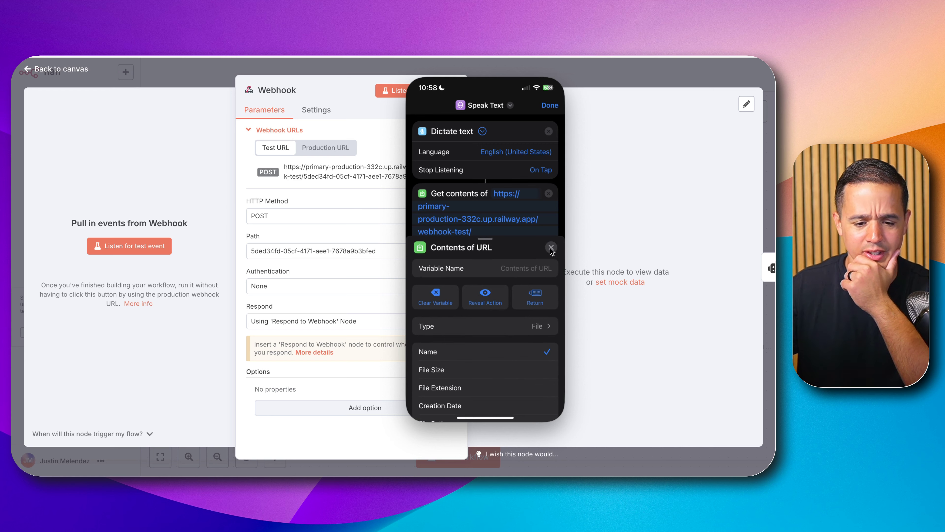
pyautogui.click(551, 248)
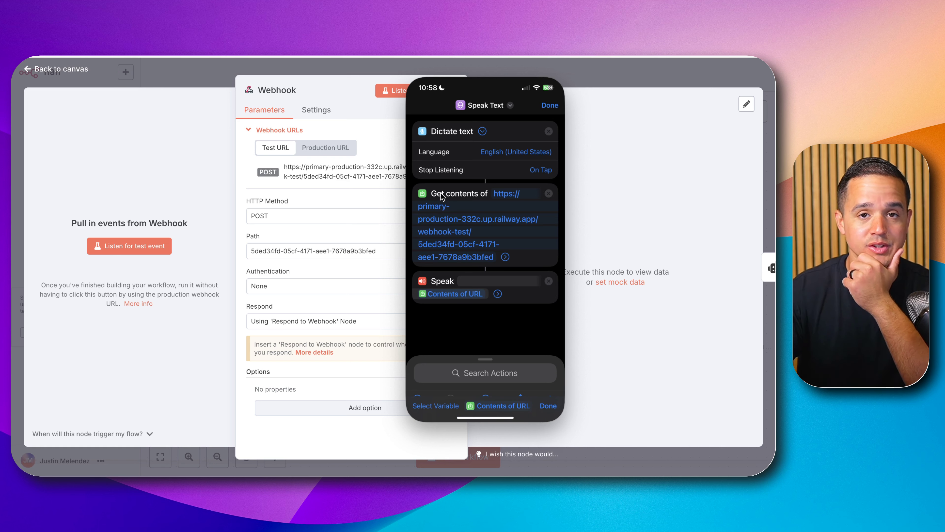
pyautogui.click(498, 294)
pyautogui.scroll(-2, 506, 279)
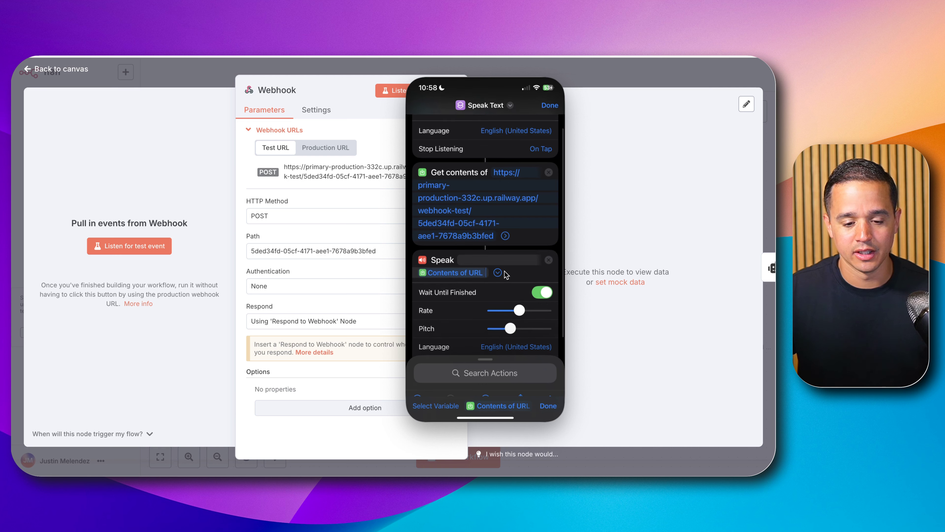
pyautogui.scroll(-2, 496, 298)
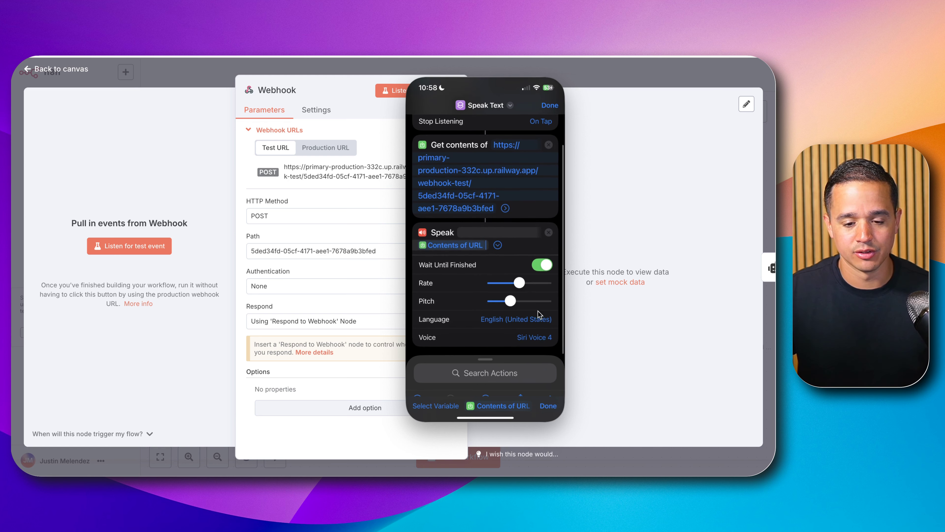
pyautogui.click(498, 245)
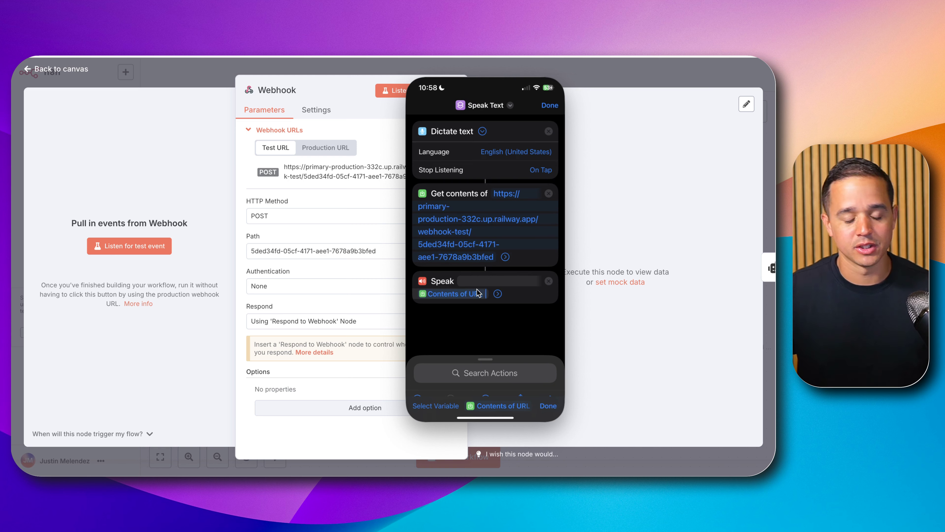
# Close the Webhook node in n8n and bring the mirrored iPhone back over the workflow canvas
pyautogui.click(595, 138)
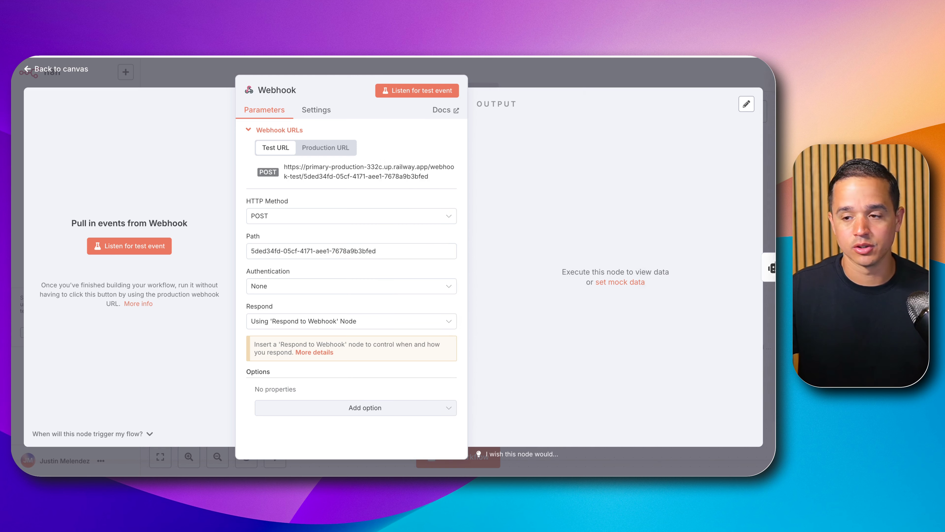
pyautogui.click(580, 80)
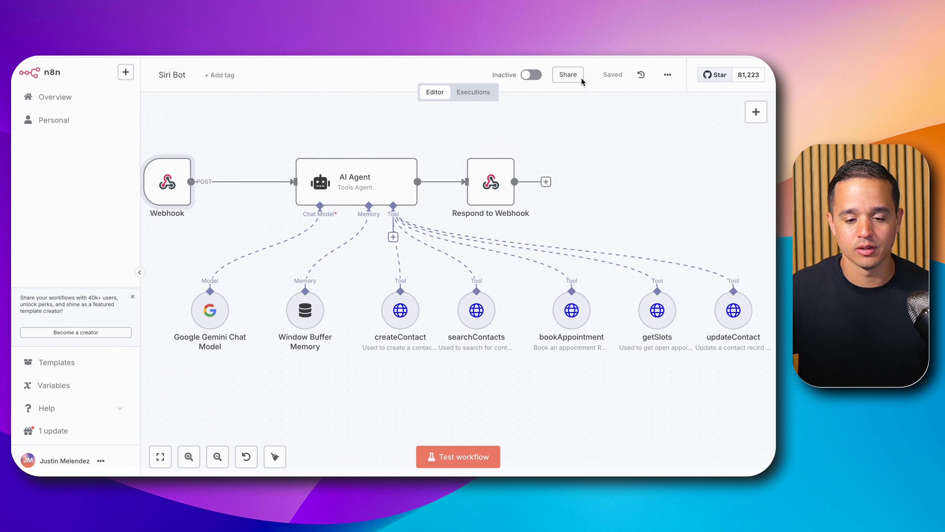
pyautogui.moveTo(853, 123); pyautogui.dragTo(472, 76)
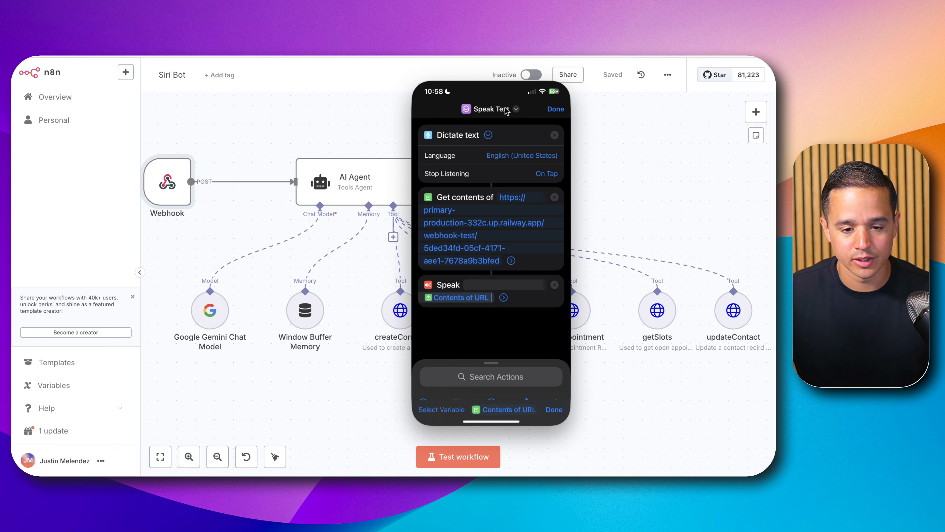
# Rename the shortcut as GHL Agent and finish editing it
pyautogui.click(516, 109)
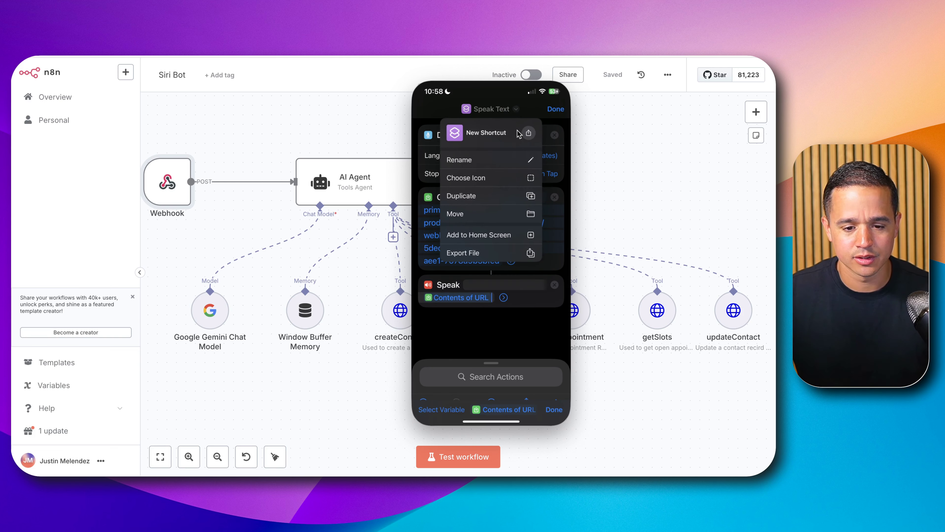
pyautogui.click(513, 159)
pyautogui.write('GHL Agent')
pyautogui.press('Return')
pyautogui.click(555, 109)
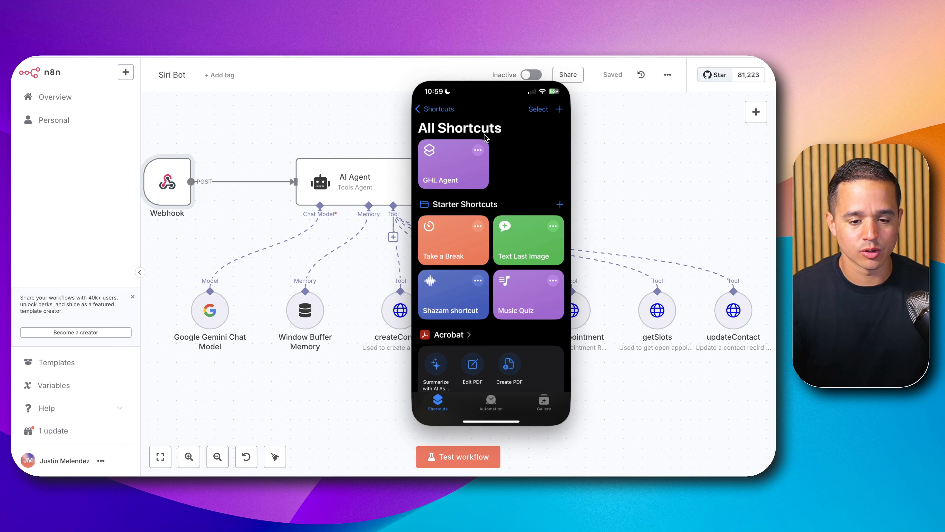
# Reopen the GHL Agent shortcut for editing to review its actions
pyautogui.click(468, 163)
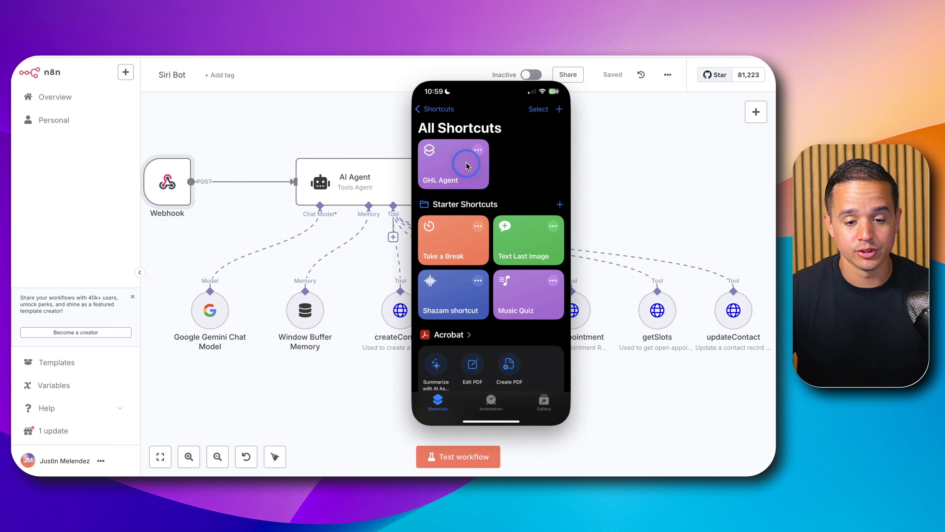
pyautogui.click(452, 209)
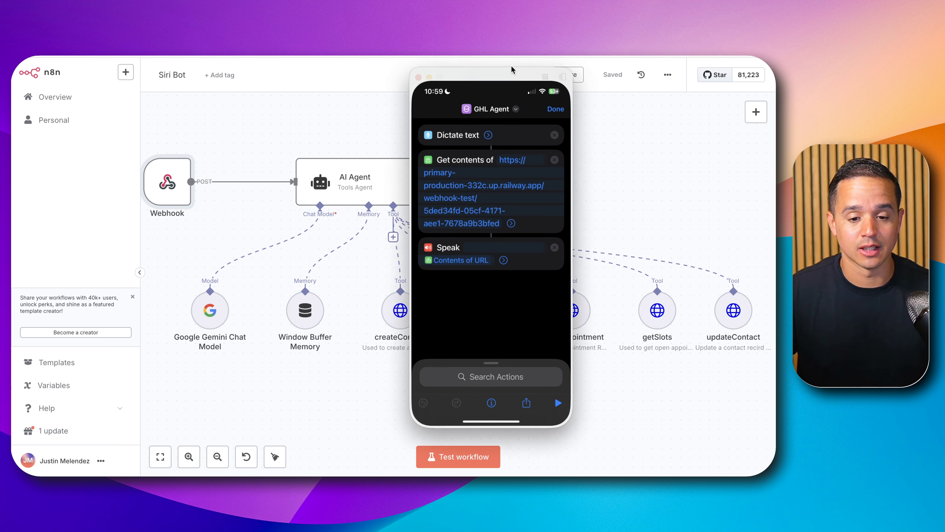
pyautogui.click(760, 268)
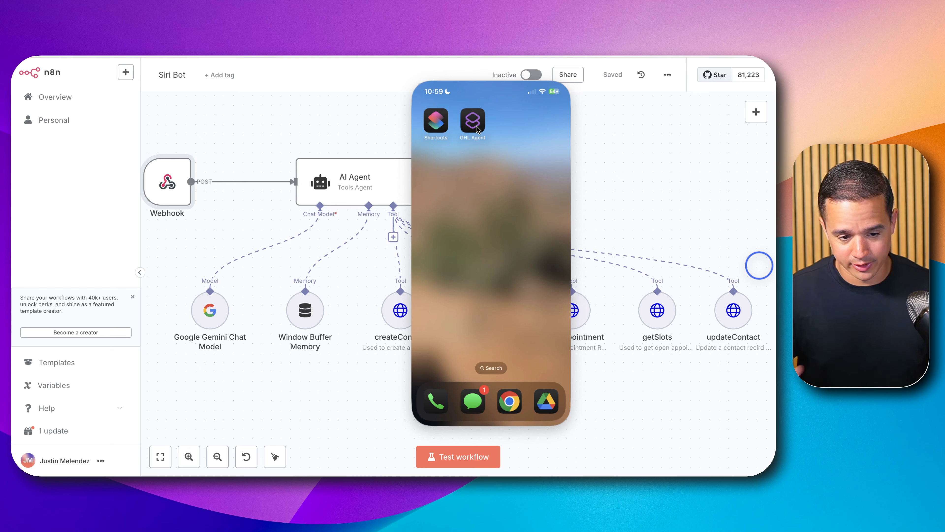
# Start a test run of the Siri Bot workflow in n8n and let it listen for the shortcut's webhook call
pyautogui.doubleClick(481, 71)
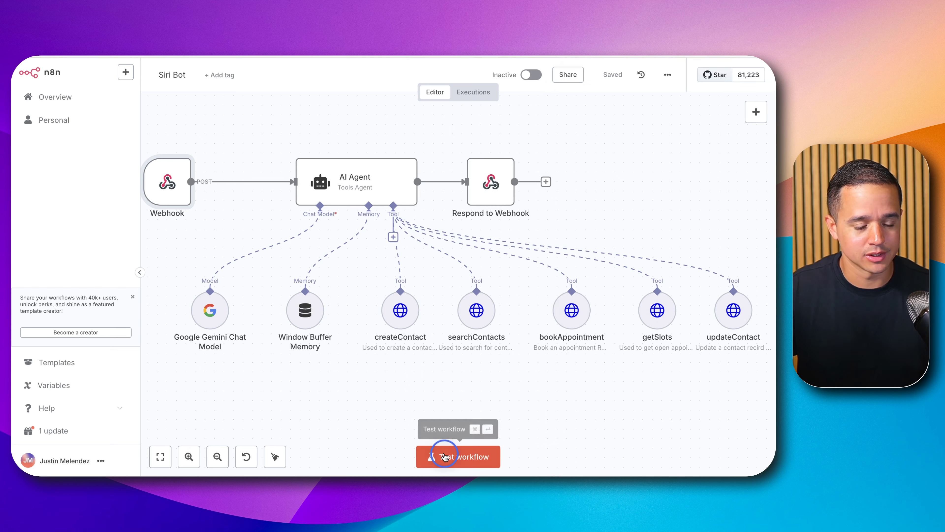
pyautogui.click(446, 455)
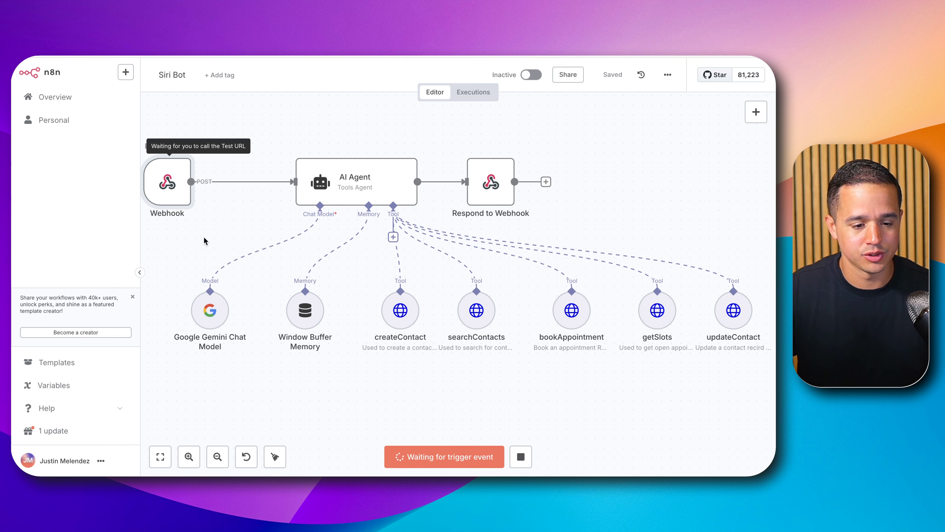
pyautogui.moveTo(226, 214); pyautogui.dragTo(296, 207)
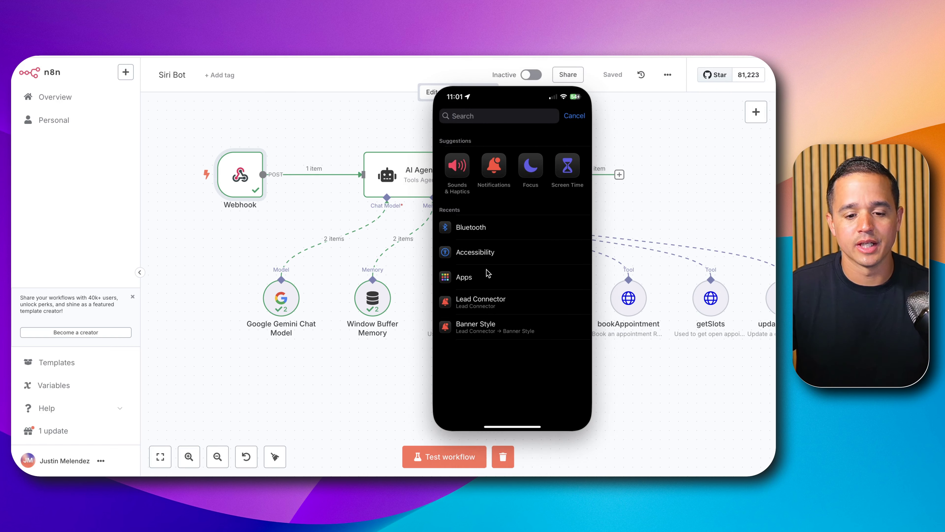
# In the iPhone's Accessibility settings, create a custom Voice Control command with the phrase "Hey Highly"
pyautogui.click(492, 256)
pyautogui.scroll(-5, 510, 268)
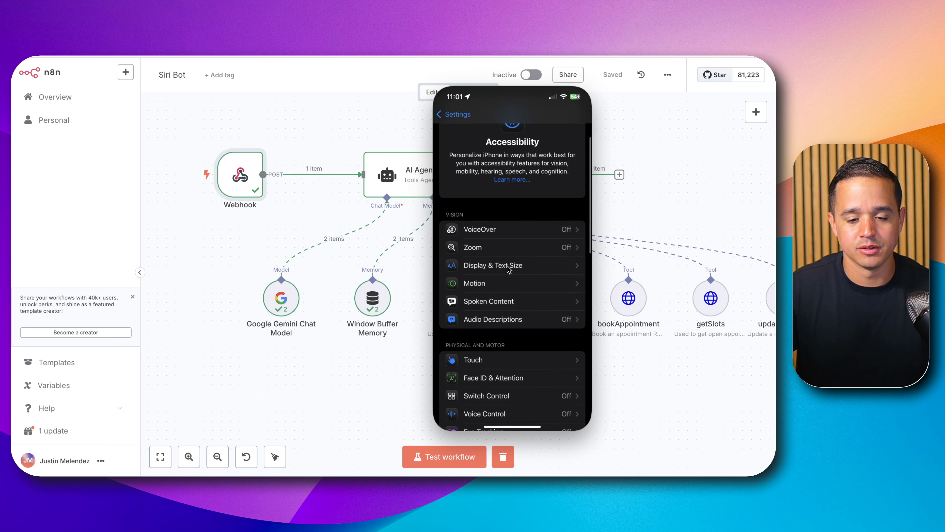
pyautogui.scroll(-4, 509, 272)
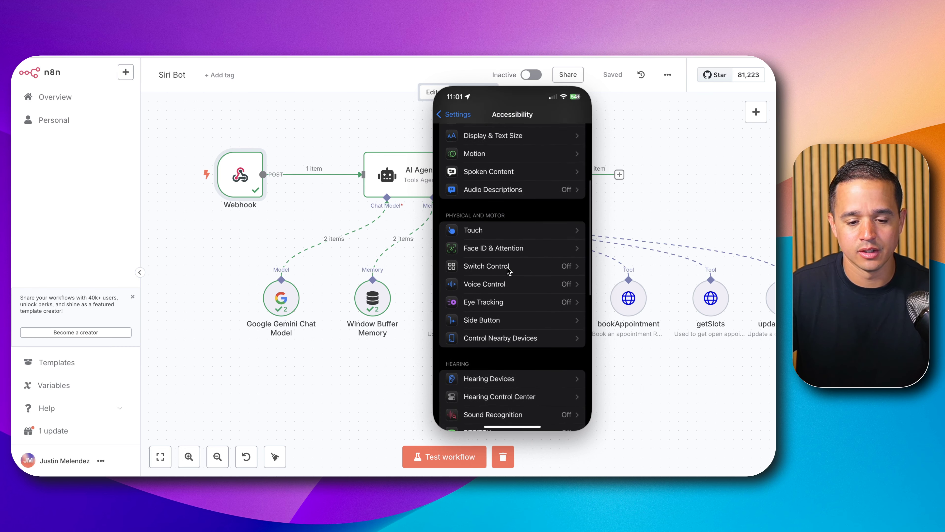
pyautogui.click(510, 262)
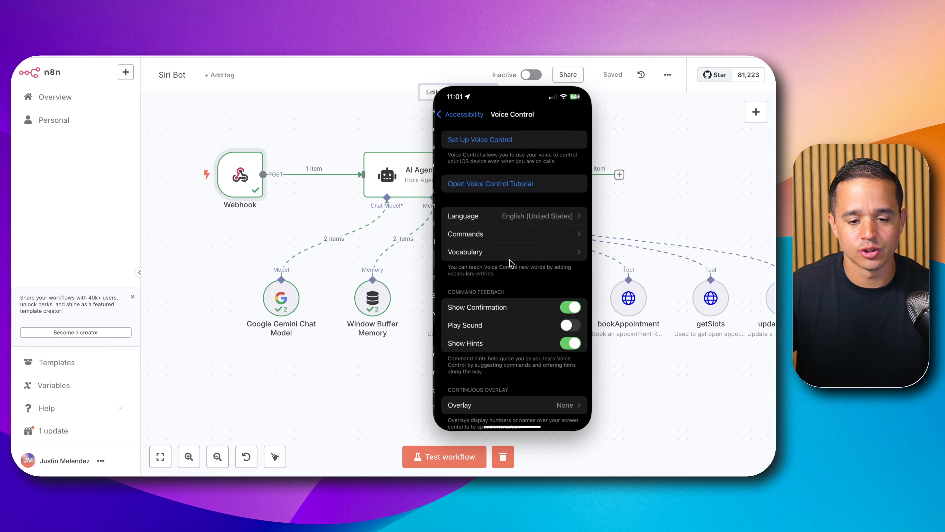
pyautogui.click(495, 237)
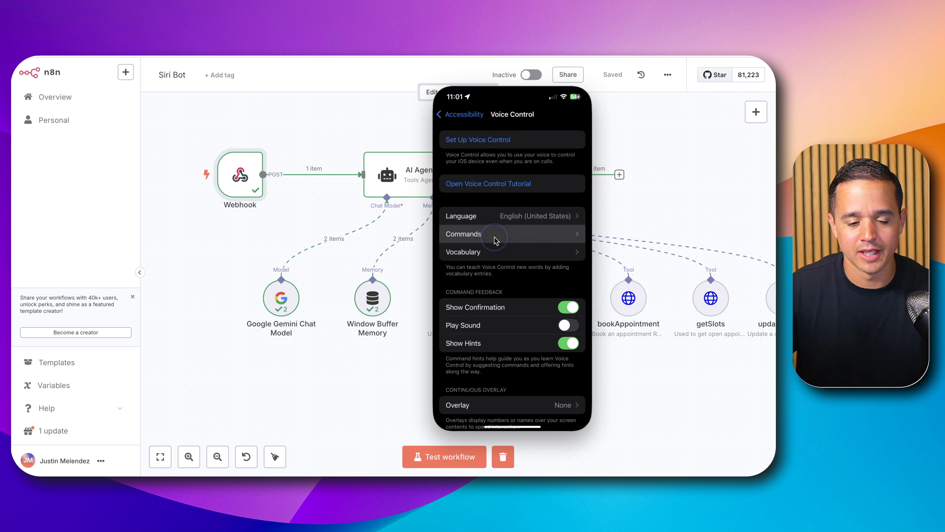
pyautogui.click(500, 163)
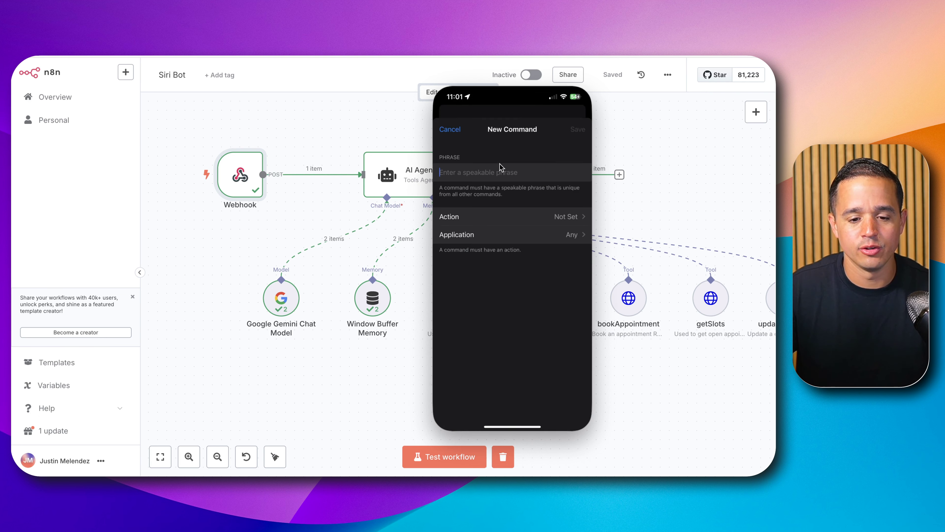
pyautogui.write('Hey Highly')
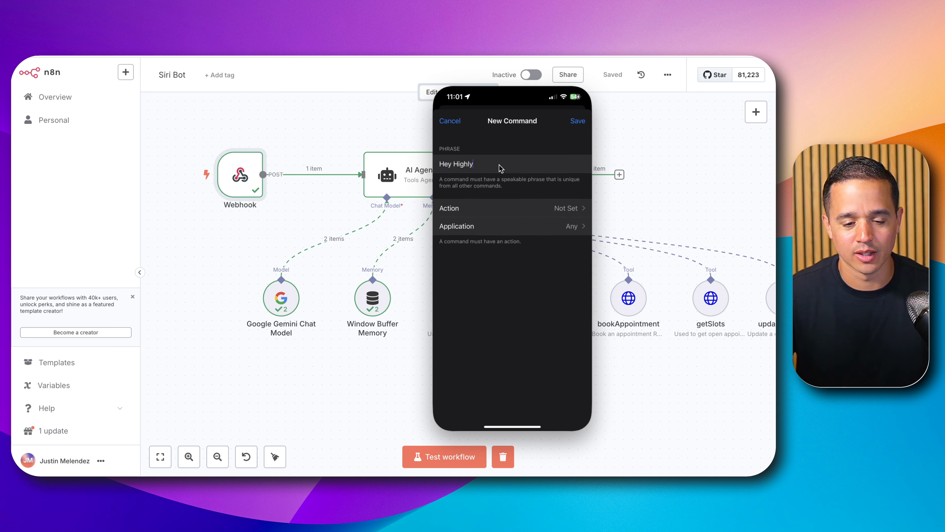
# Set the new voice command's action to run the GHL Agent shortcut and save the command
pyautogui.click(579, 209)
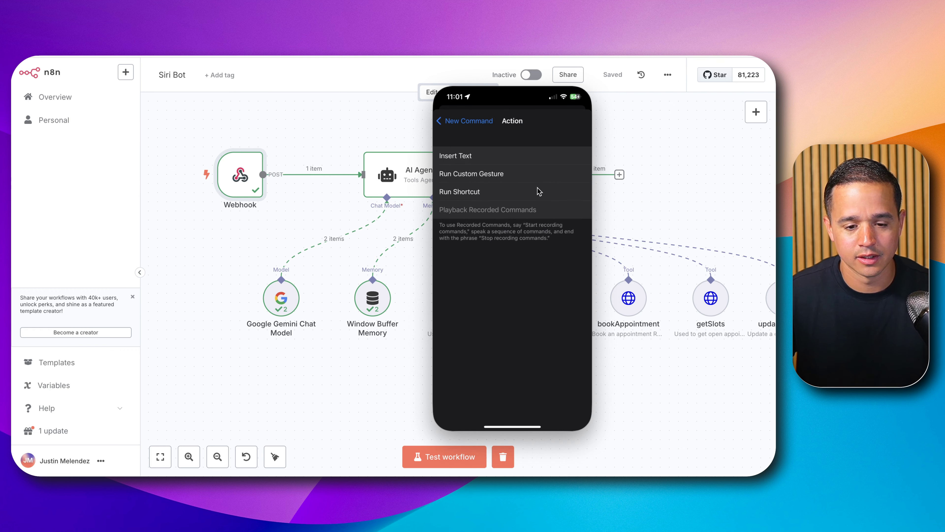
pyautogui.click(474, 193)
pyautogui.click(469, 158)
pyautogui.click(462, 123)
pyautogui.click(577, 121)
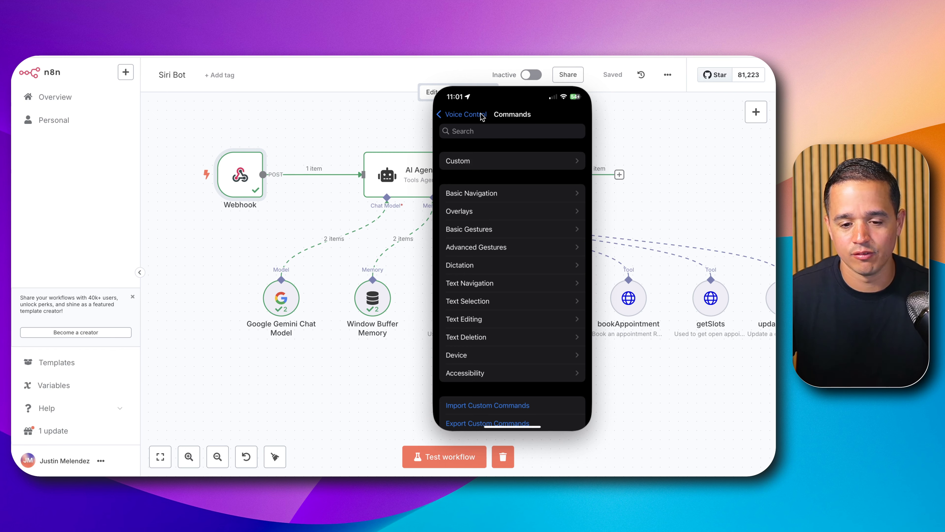
# Move the mirrored iPhone off the n8n canvas and start another test run of the Siri Bot workflow
pyautogui.moveTo(516, 84)
pyautogui.moveTo(516, 83); pyautogui.dragTo(894, 90)
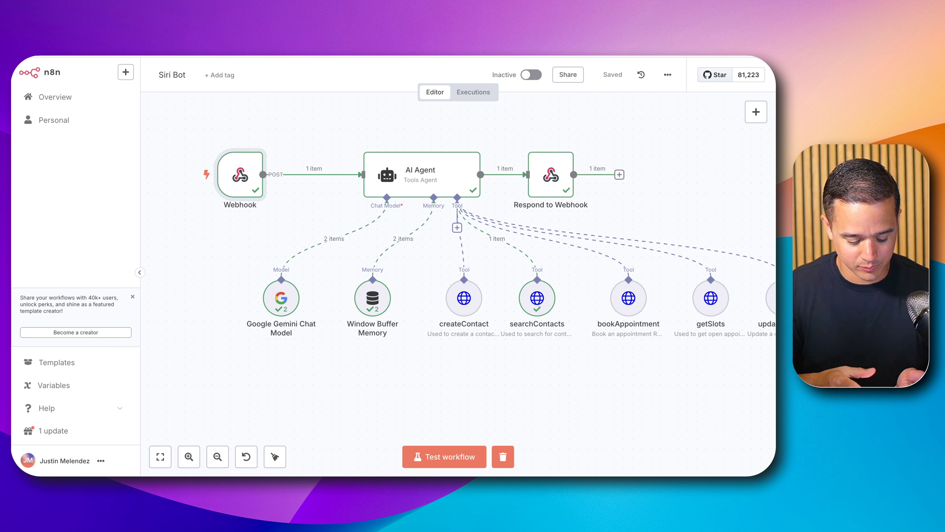
pyautogui.click(462, 455)
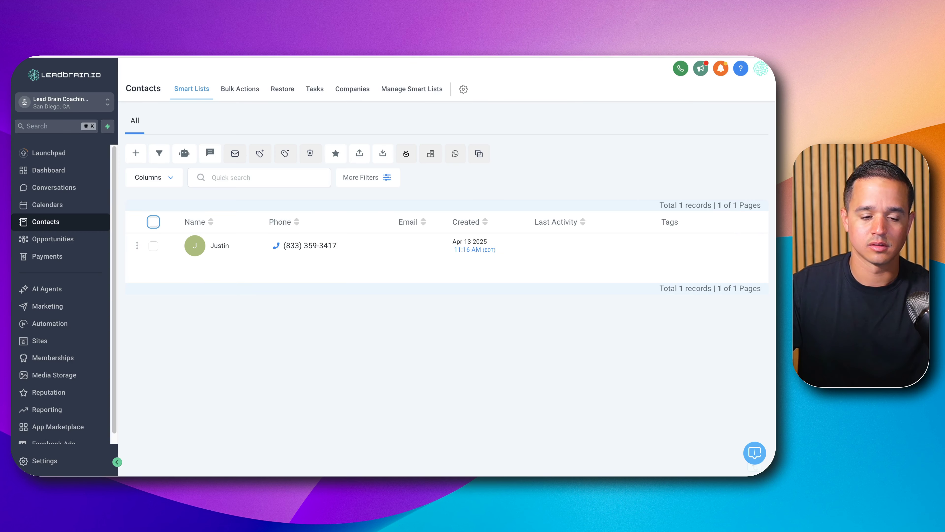
# Reload the contact list in Lead Brain by switching to Calendars and back, and check it for a new contact
pyautogui.click(54, 205)
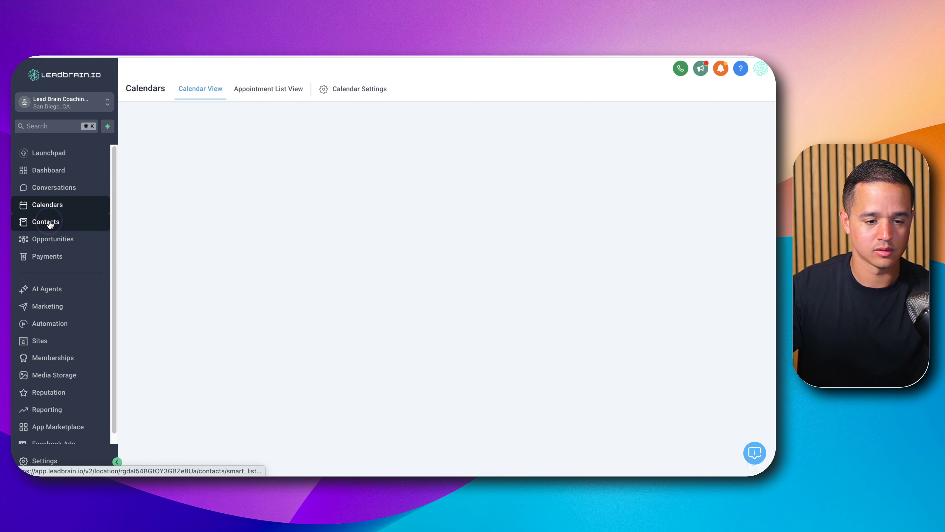
pyautogui.click(50, 221)
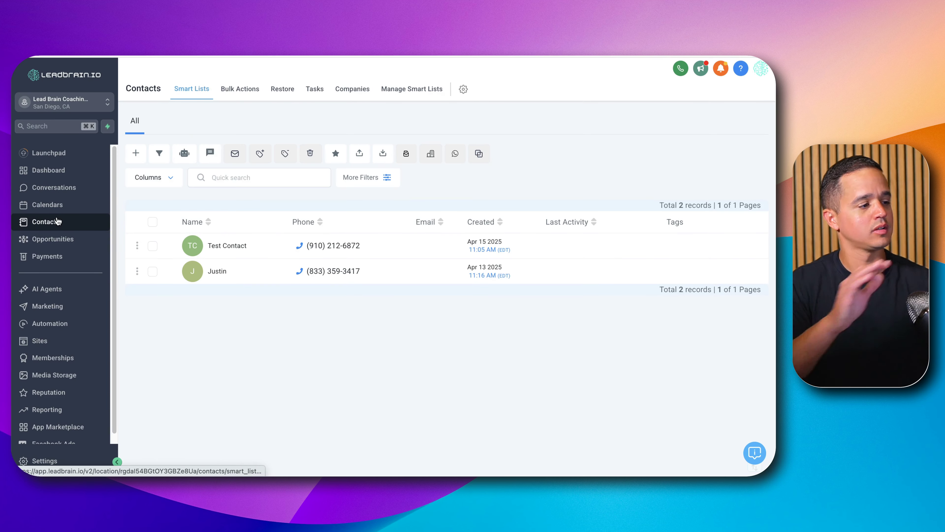